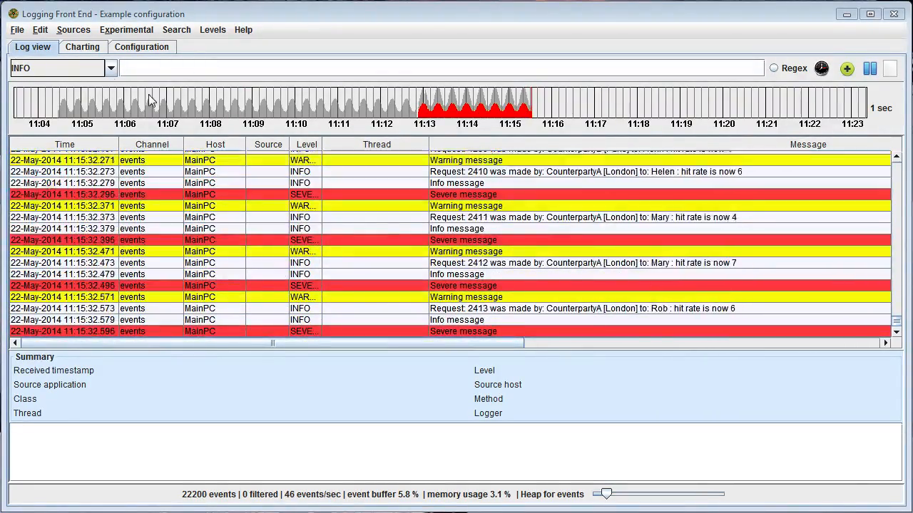
# - Set the log view's level threshold to FINEST and return it to INFO
pyautogui.click(63, 71)
pyautogui.click(61, 189)
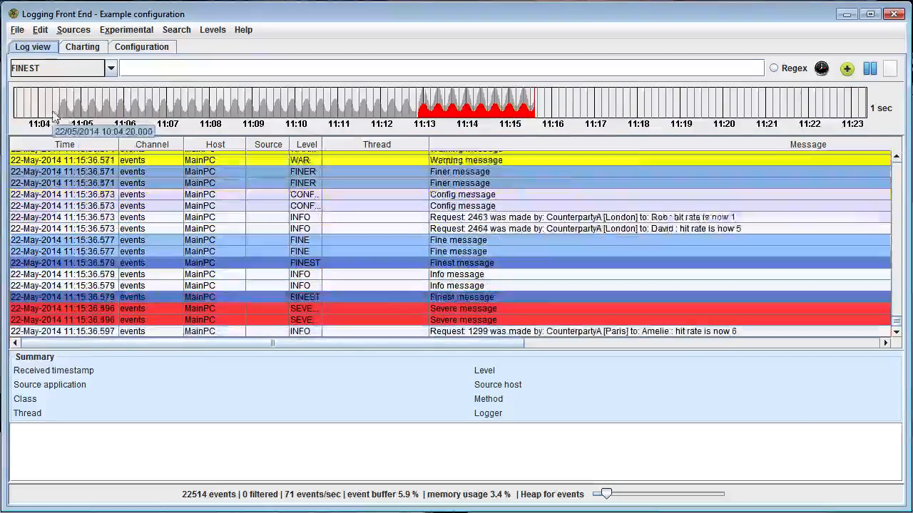
pyautogui.click(61, 68)
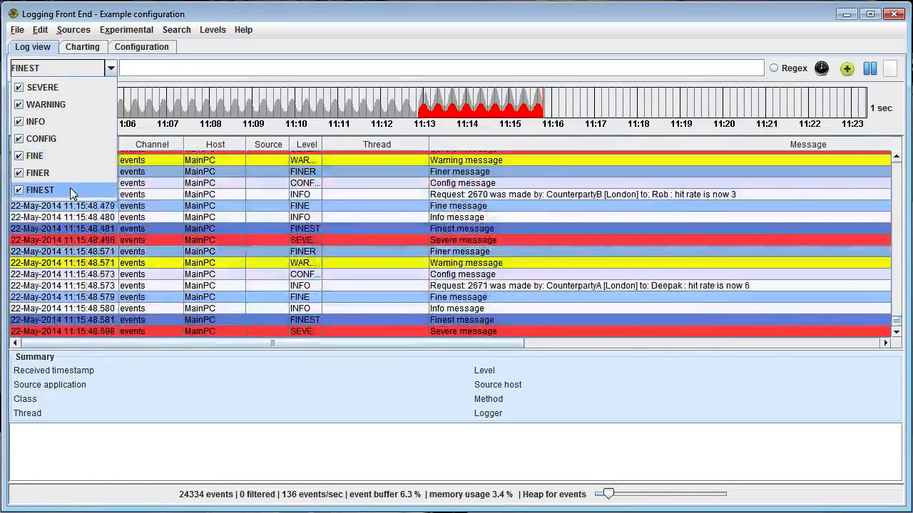
pyautogui.click(65, 119)
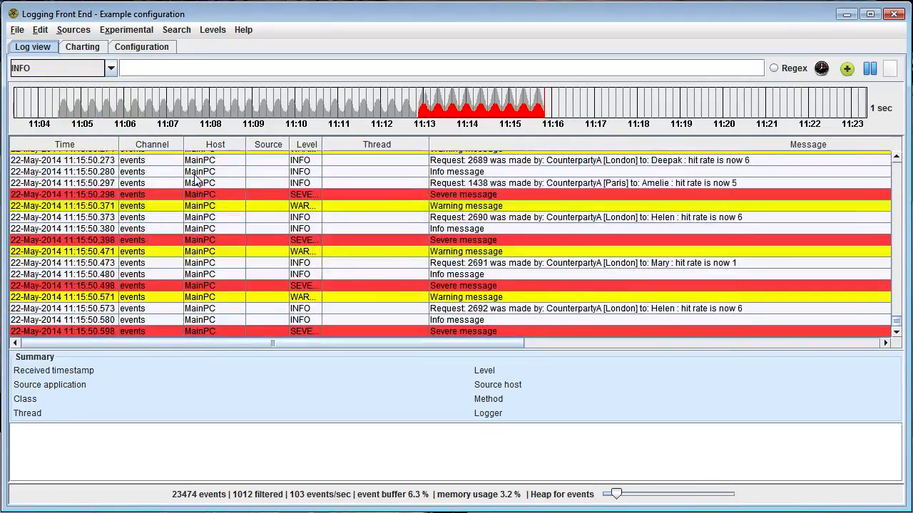
# - Exclude SEVERE messages from the log view while keeping the INFO level threshold
pyautogui.click(45, 71)
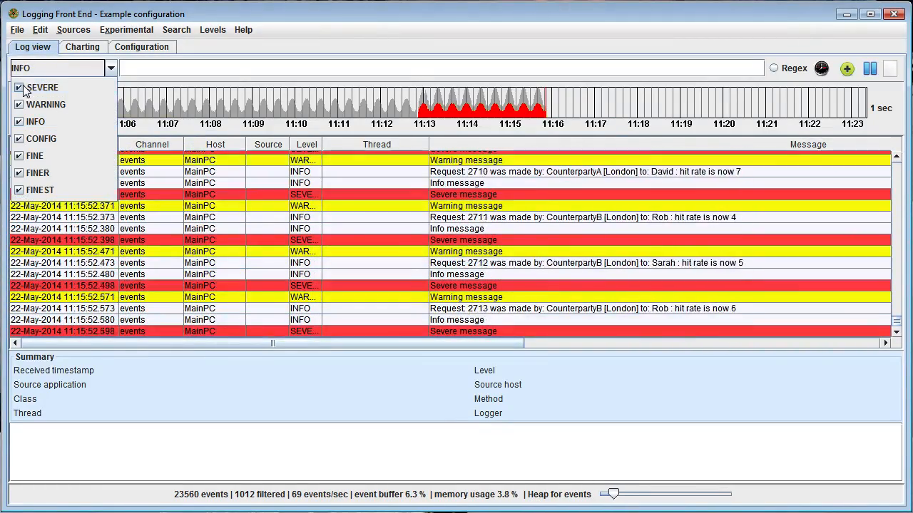
pyautogui.click(19, 88)
pyautogui.click(343, 267)
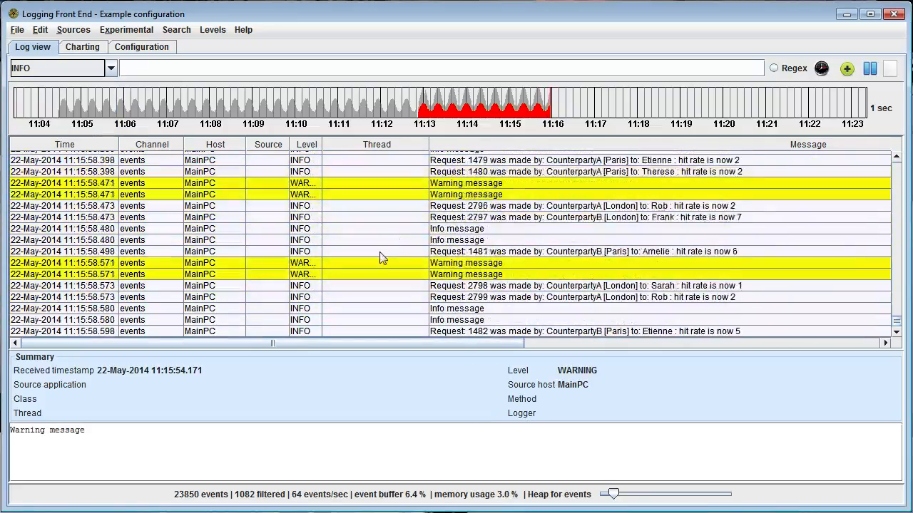
# - Set the level threshold to FINEST and exclude WARNING, INFO, CONFIG, FINER and FINEST, leaving only FINE messages included
pyautogui.click(50, 68)
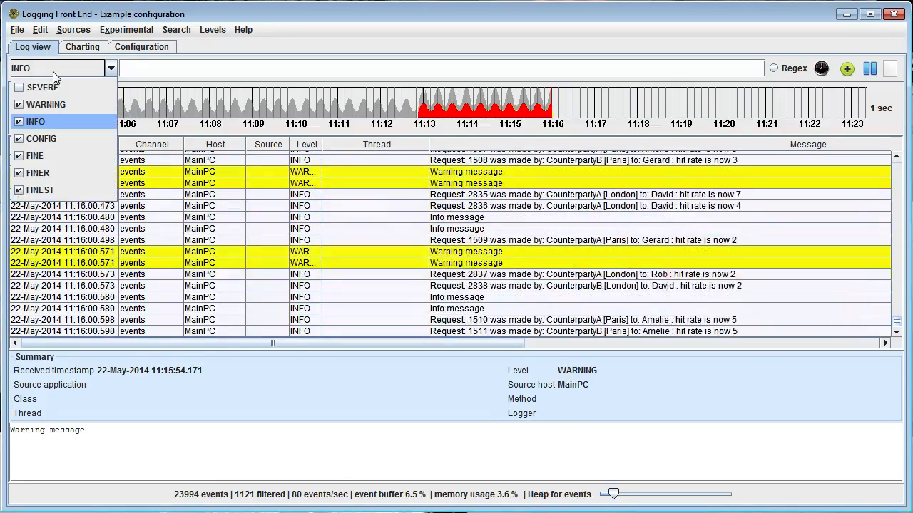
pyautogui.click(43, 190)
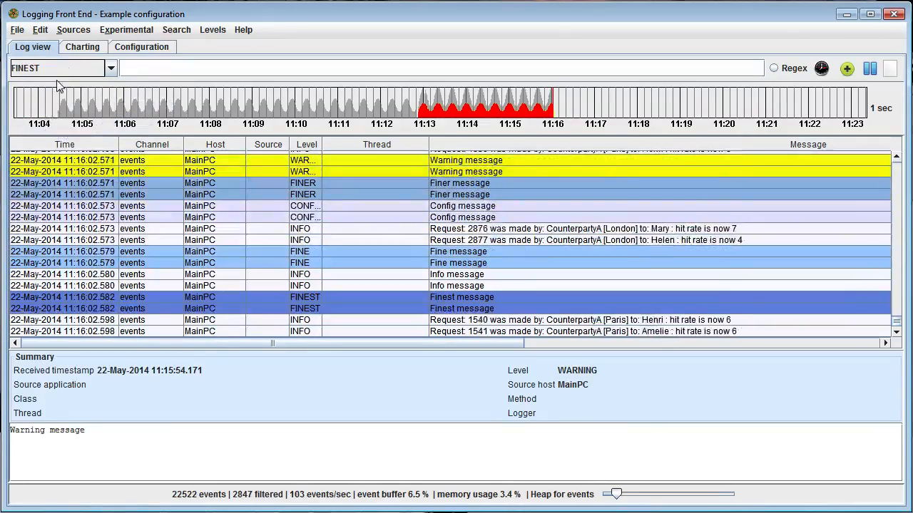
pyautogui.click(57, 68)
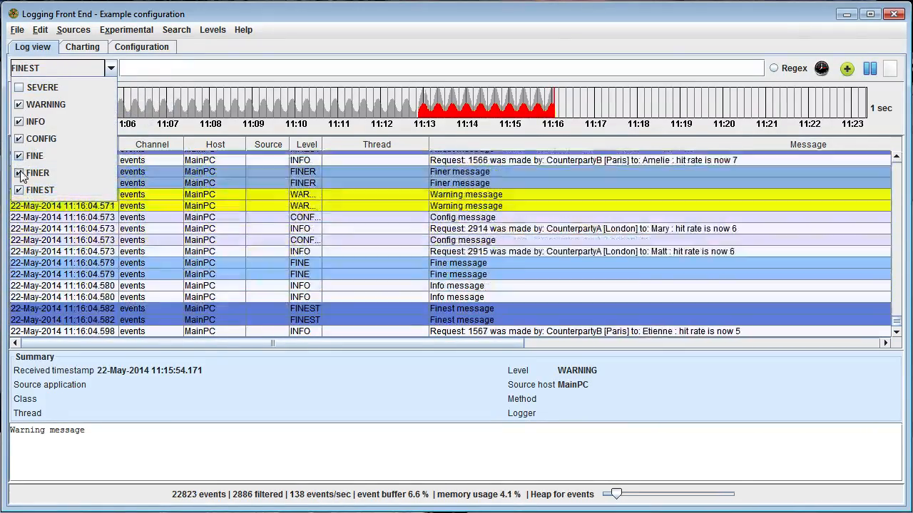
pyautogui.click(19, 174)
pyautogui.click(20, 190)
pyautogui.click(19, 139)
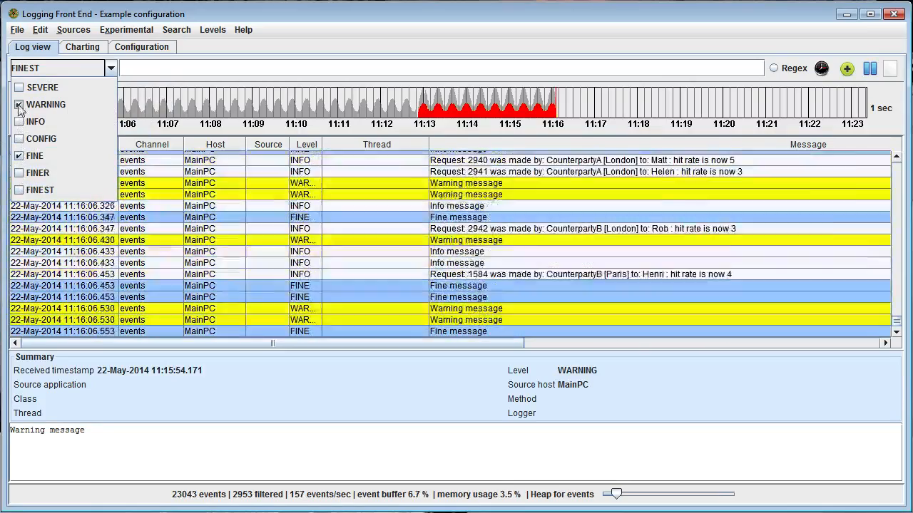
pyautogui.click(19, 121)
pyautogui.click(19, 105)
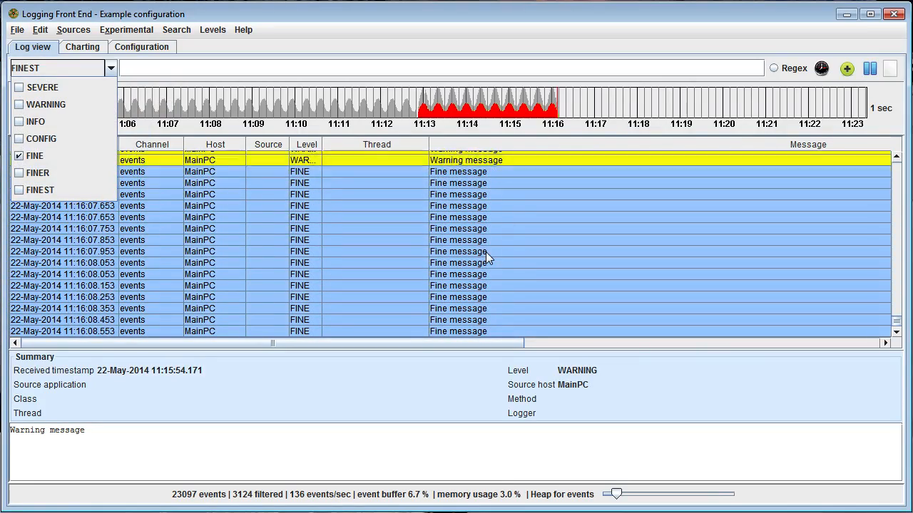
# - Include FINER, SEVERE, WARNING, INFO and CONFIG messages in the log view again
pyautogui.click(28, 194)
pyautogui.click(66, 71)
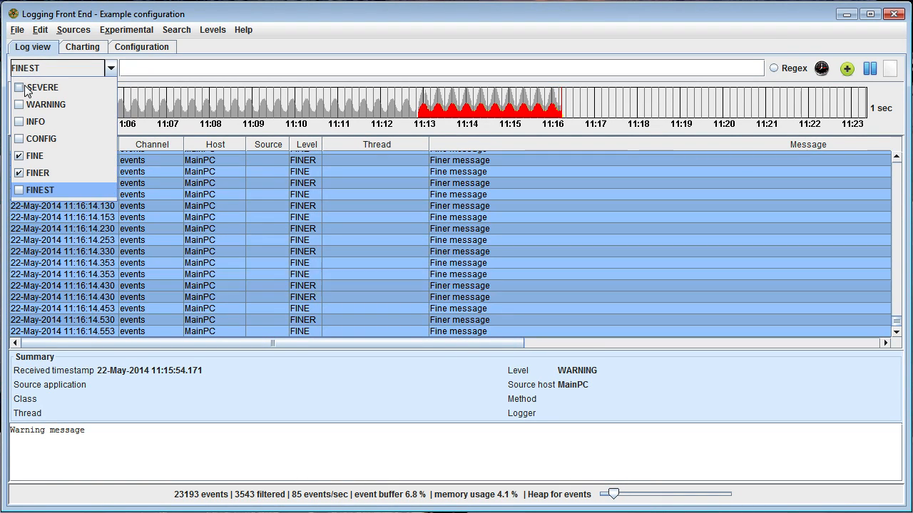
pyautogui.click(19, 87)
pyautogui.click(20, 105)
pyautogui.click(20, 122)
pyautogui.click(19, 139)
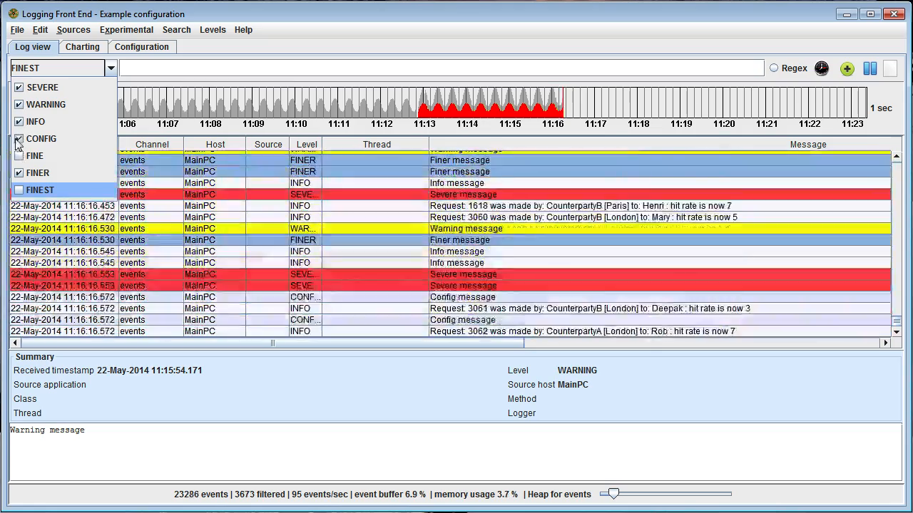
# - Exclude SEVERE, WARNING, CONFIG, FINE, FINER and FINEST so that only INFO messages are included in the log view
pyautogui.click(18, 190)
pyautogui.click(18, 190)
pyautogui.click(19, 172)
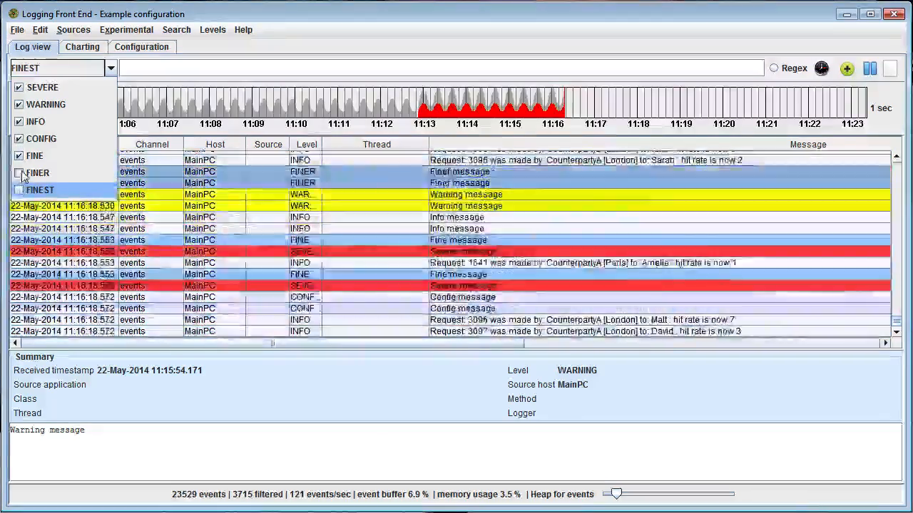
pyautogui.click(19, 155)
pyautogui.click(19, 138)
pyautogui.click(19, 105)
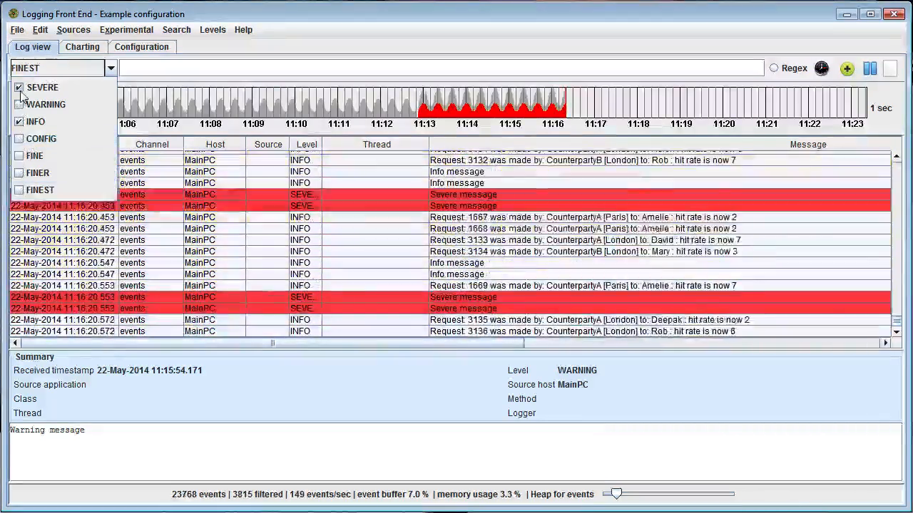
pyautogui.click(19, 87)
pyautogui.click(287, 227)
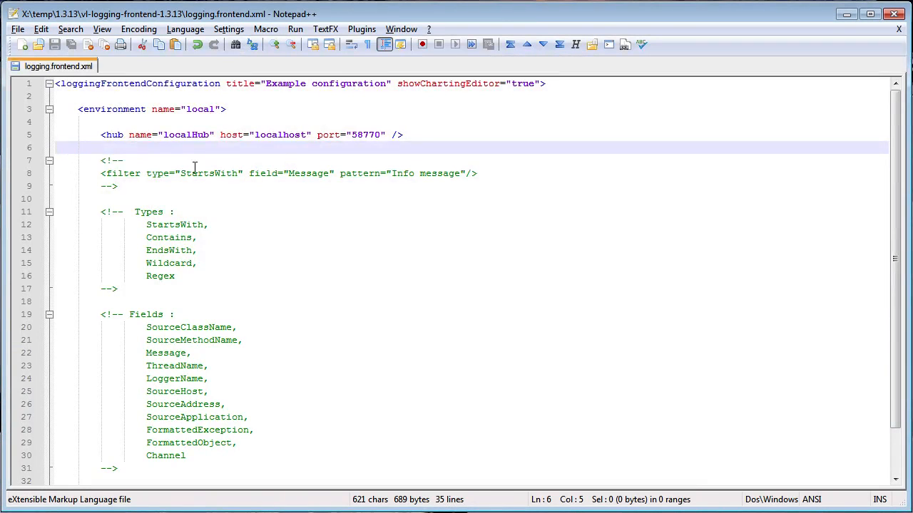
# - In Notepad++, uncomment the StartsWith filter element in logging.frontend.xml by removing its comment markers and the extra blank line
pyautogui.click(195, 164)
pyautogui.press('Delete')
pyautogui.press('Delete')
pyautogui.press('Delete')
pyautogui.press('Delete')
pyautogui.press('Down')
pyautogui.press('Down')
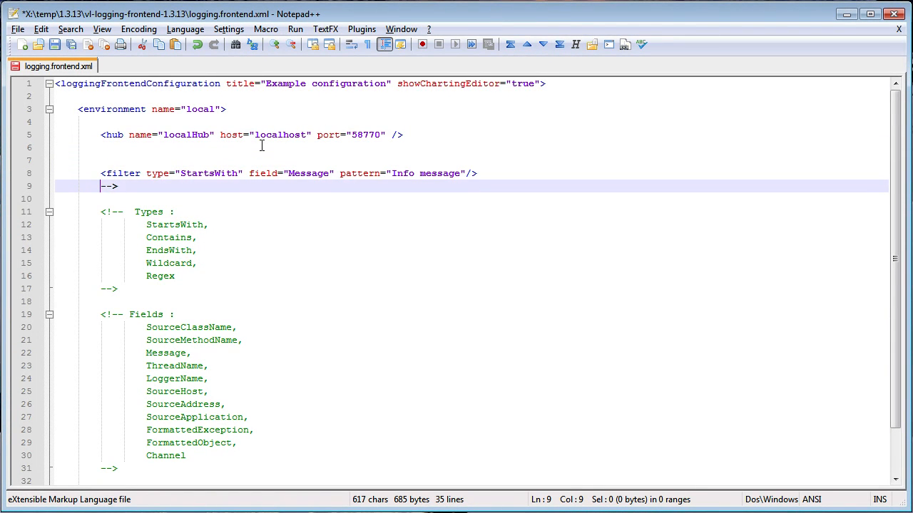
pyautogui.press('Up')
pyautogui.press('Up')
pyautogui.press('BackSpace')
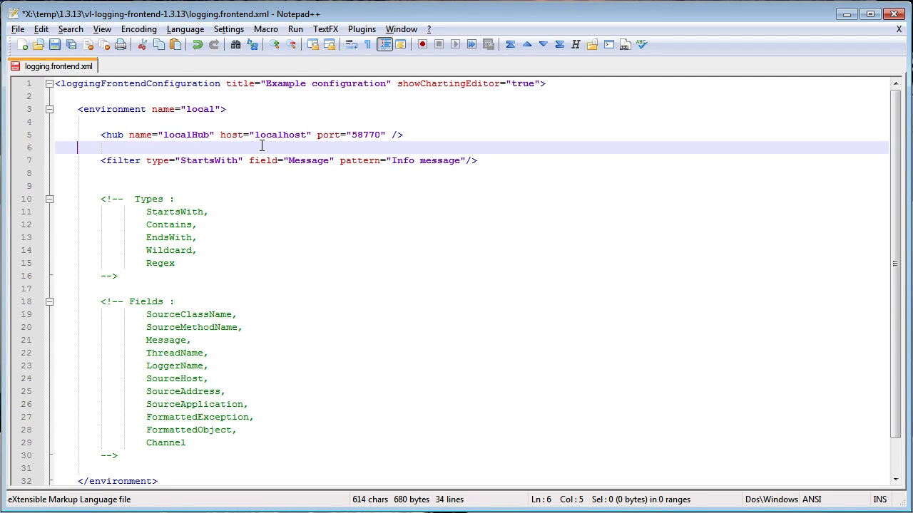
# - Review the available filter types in the commented Types list of logging.frontend.xml
pyautogui.press('Down')
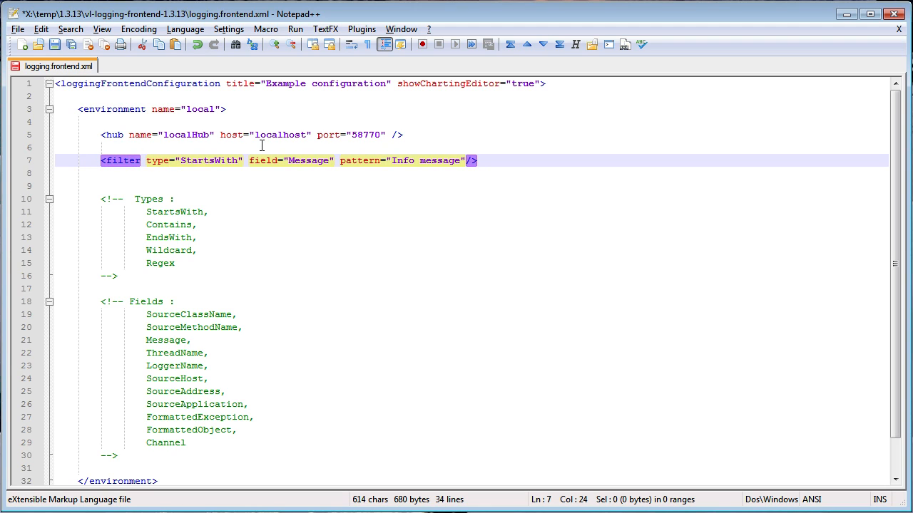
pyautogui.press('Down')
pyautogui.press('Down')
pyautogui.press('Down')
pyautogui.press('Down')
pyautogui.press('Down')
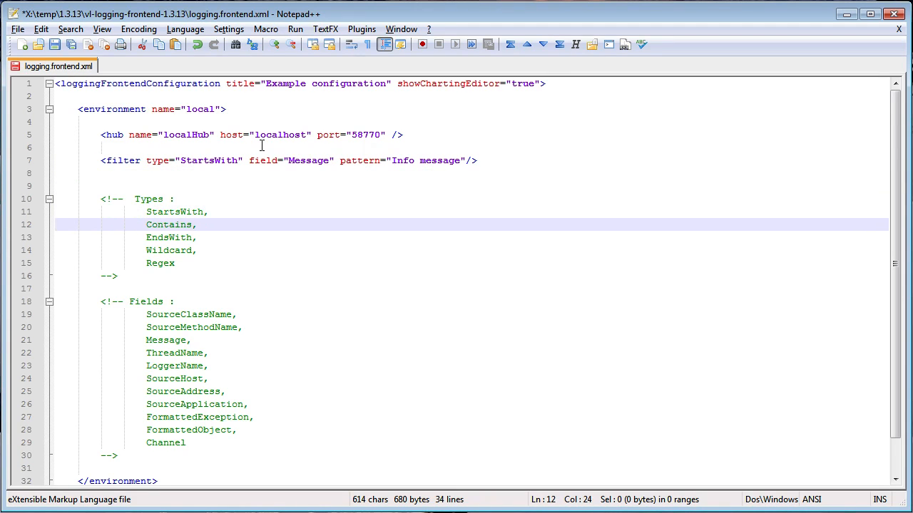
pyautogui.press('Down')
pyautogui.press('Down')
pyautogui.press('Down')
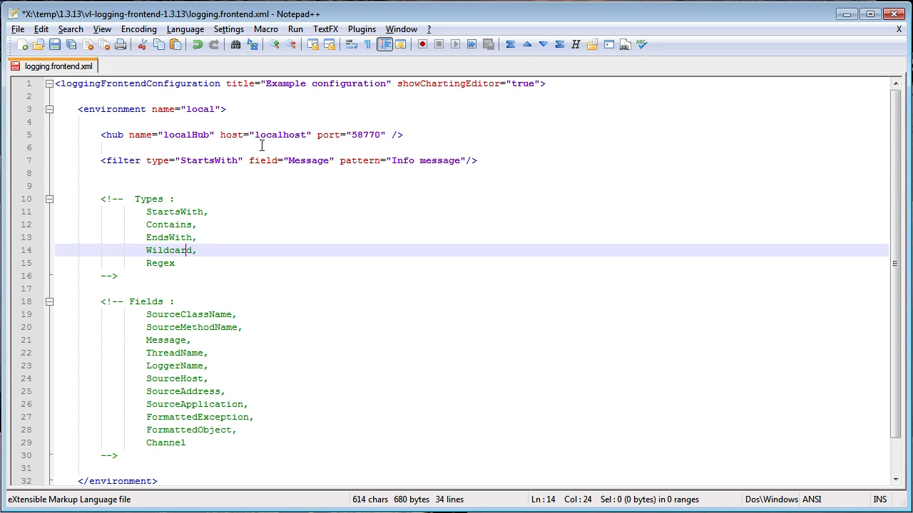
pyautogui.press('Up')
pyautogui.press('Up')
pyautogui.press('Up')
pyautogui.press('Up')
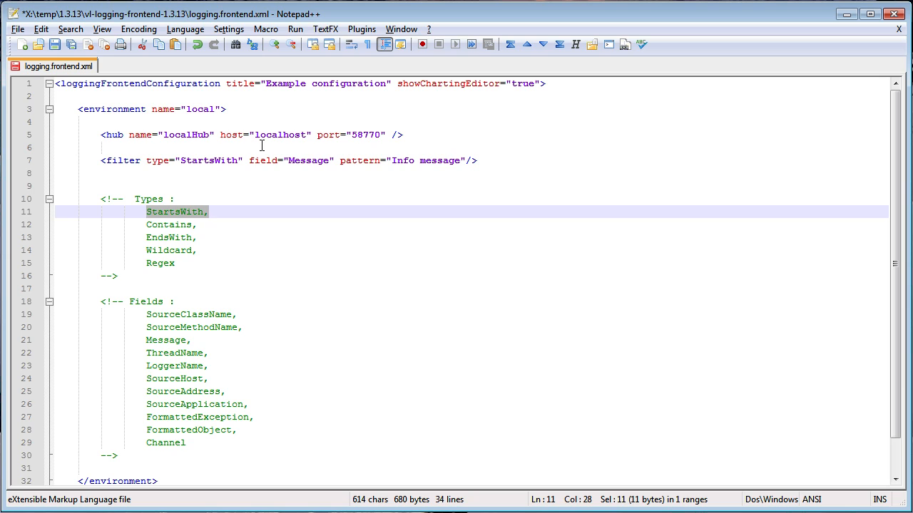
pyautogui.press('Down')
pyautogui.press('Down')
pyautogui.press('Up')
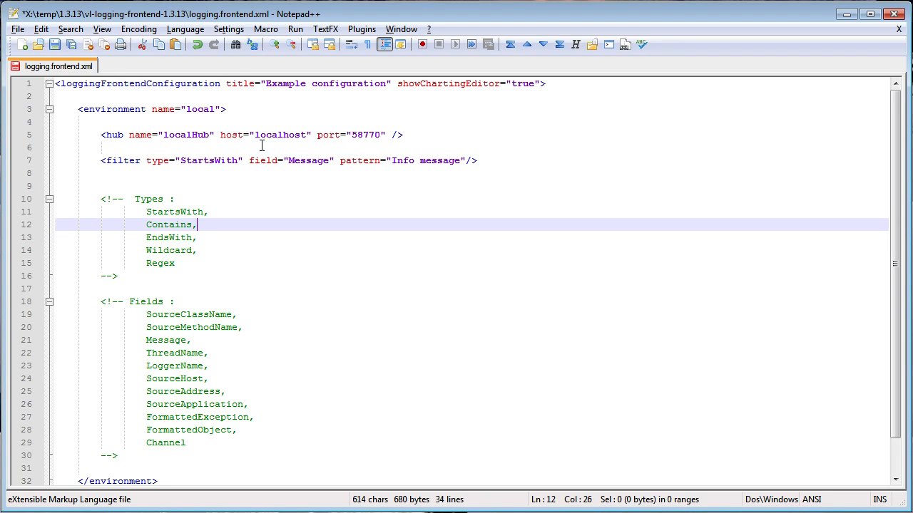
pyautogui.press('Down')
pyautogui.press('Down')
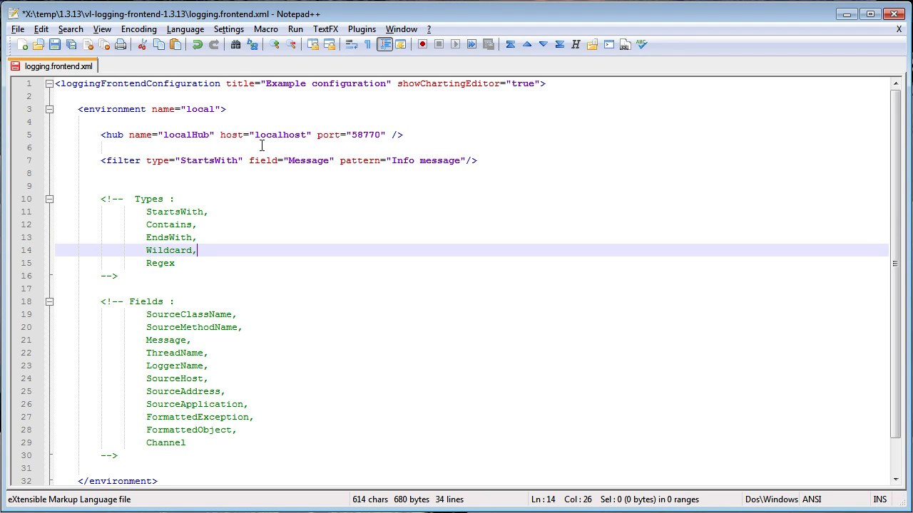
# - Examine the filter element's field attribute and the field names allowed in the commented Fields list
pyautogui.press('Up')
pyautogui.press('Up')
pyautogui.press('Up')
pyautogui.press('Up')
pyautogui.press('Up')
pyautogui.press('Up')
pyautogui.press('Up')
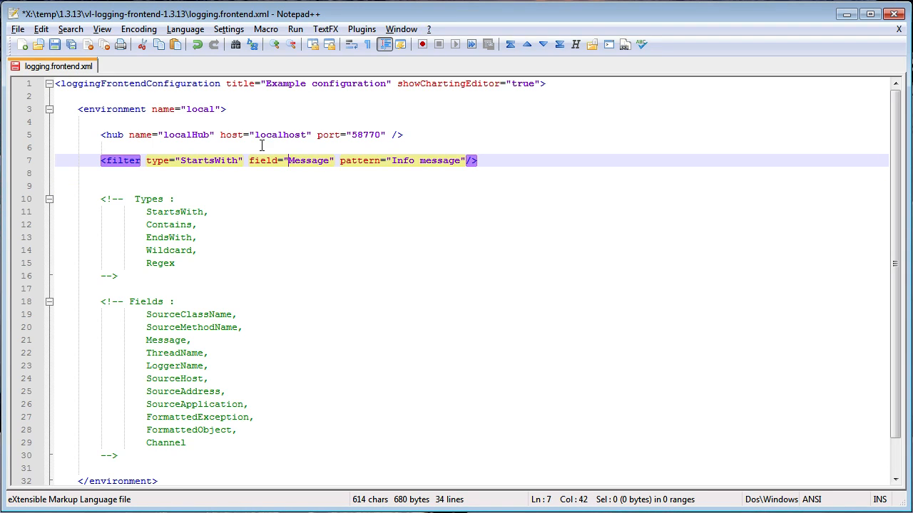
pyautogui.press('Down')
pyautogui.press('Down')
pyautogui.press('Down')
pyautogui.press('Down')
pyautogui.press('Down')
pyautogui.press('Down')
pyautogui.press('Down')
pyautogui.press('Down')
pyautogui.press('Down')
pyautogui.press('Down')
pyautogui.press('Down')
pyautogui.press('Down')
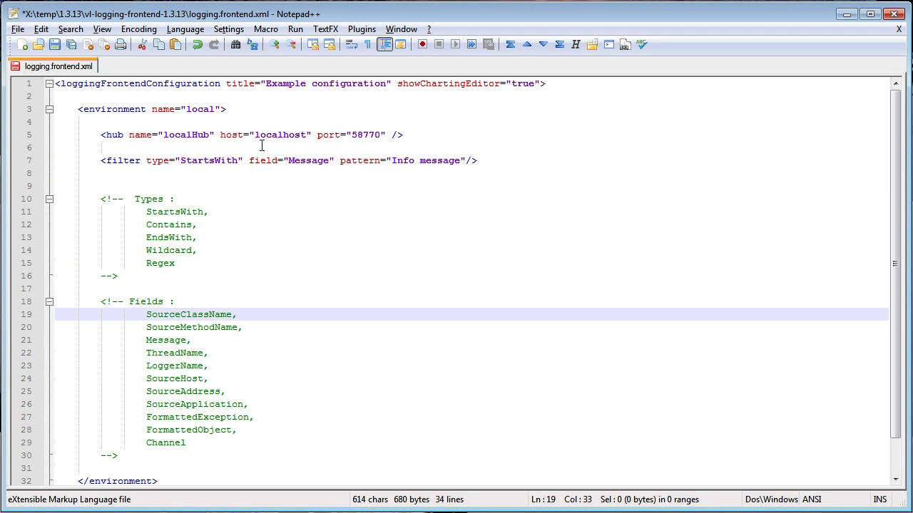
pyautogui.press('Down')
pyautogui.press('Down')
pyautogui.press('Down')
pyautogui.press('Down')
pyautogui.press('Down')
pyautogui.press('Down')
pyautogui.press('Down')
pyautogui.press('Down')
pyautogui.press('Down')
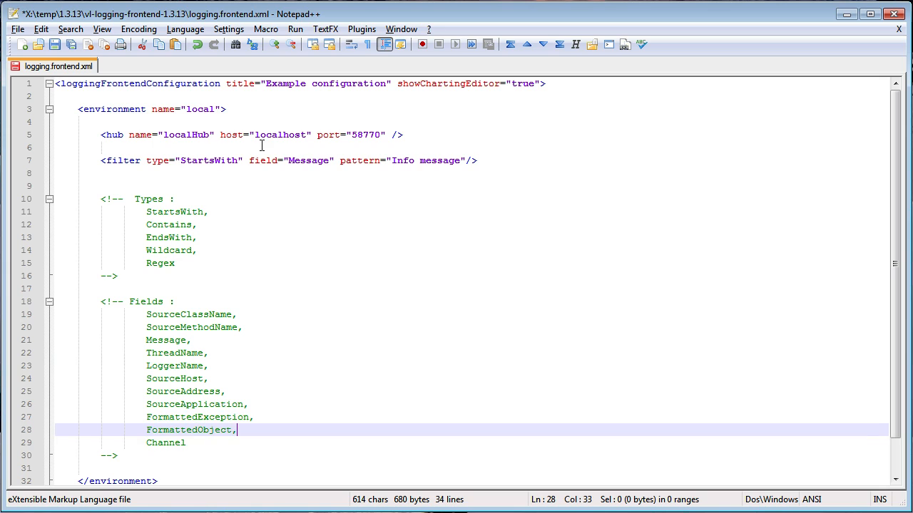
pyautogui.press('Down')
pyautogui.press('Up')
pyautogui.press('Up')
pyautogui.press('Up')
pyautogui.press('Up')
pyautogui.press('Up')
pyautogui.press('Up')
pyautogui.press('Up')
pyautogui.press('Up')
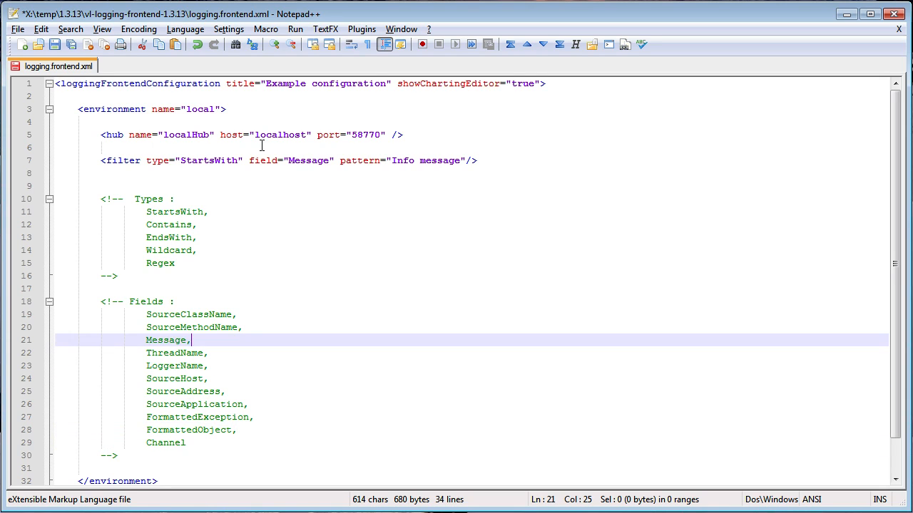
pyautogui.press('Down')
pyautogui.press('Down')
pyautogui.press('Down')
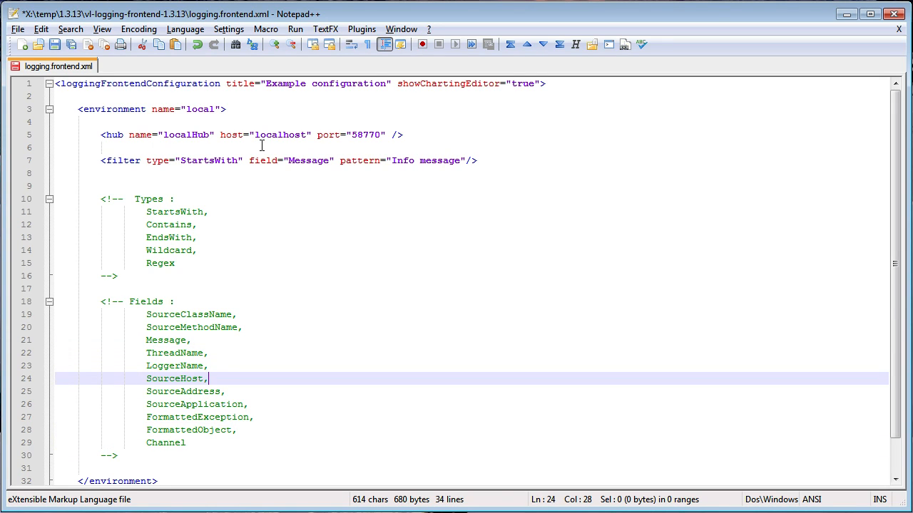
pyautogui.press('Down')
pyautogui.press('Down')
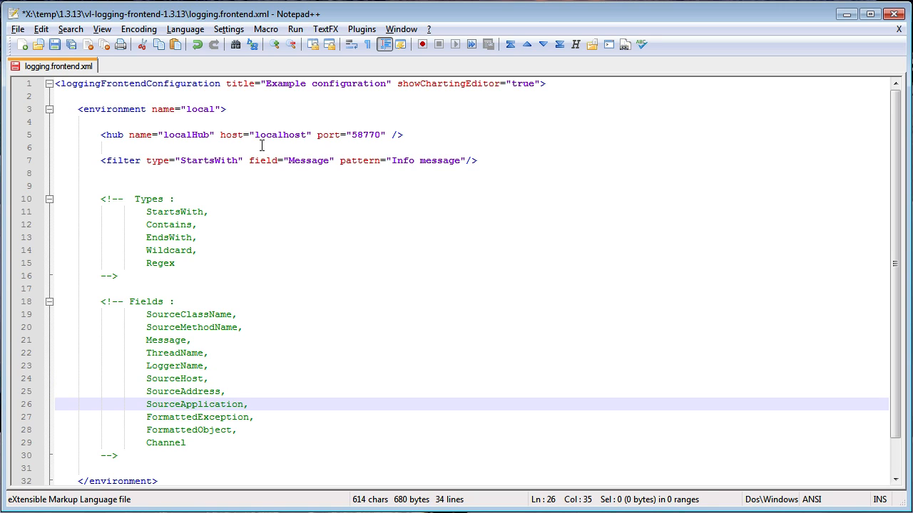
pyautogui.press('Up')
pyautogui.press('Up')
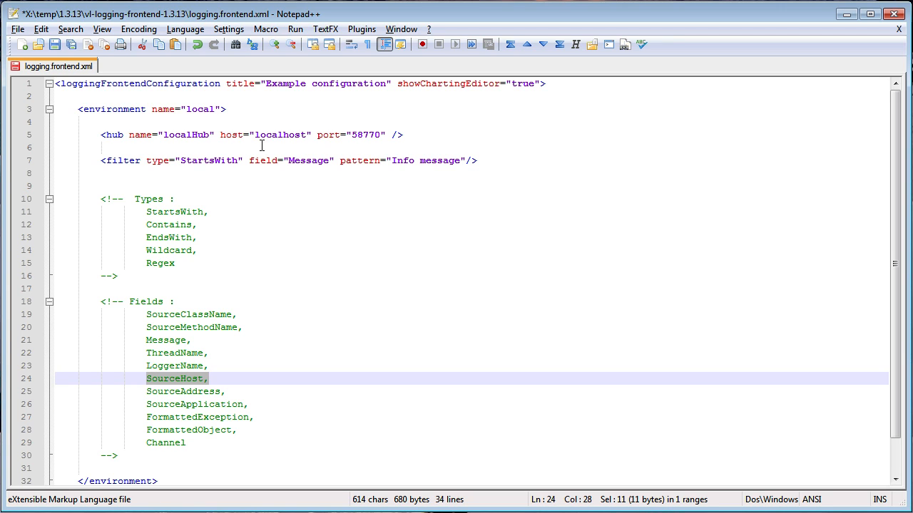
# - Return to the filter element, check its message pattern, and save logging.frontend.xml
pyautogui.press('Up')
pyautogui.press('Up')
pyautogui.press('Up')
pyautogui.press('Up')
pyautogui.press('Up')
pyautogui.press('Up')
pyautogui.press('Up')
pyautogui.press('Up')
pyautogui.press('Up')
pyautogui.press('Up')
pyautogui.press('Up')
pyautogui.press('Up')
pyautogui.press('Up')
pyautogui.press('Up')
pyautogui.press('Up')
pyautogui.press('Up')
pyautogui.press('Up')
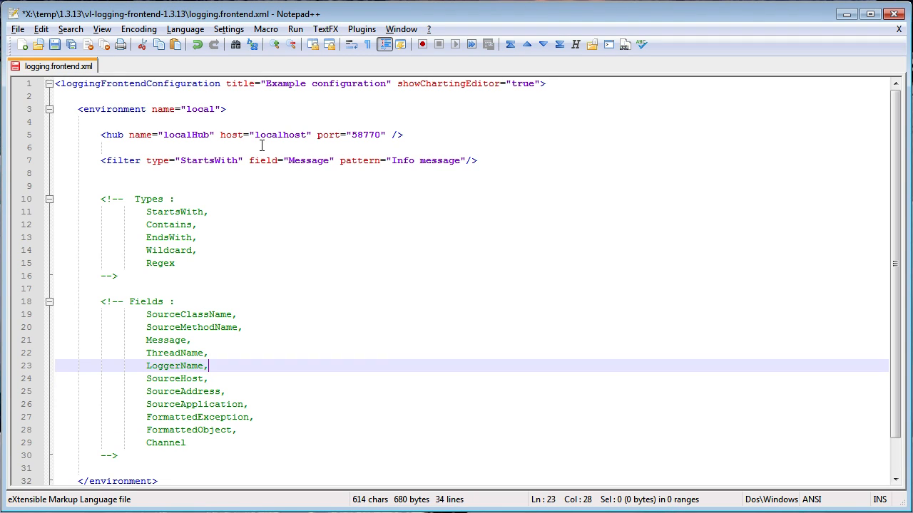
pyautogui.press('End')
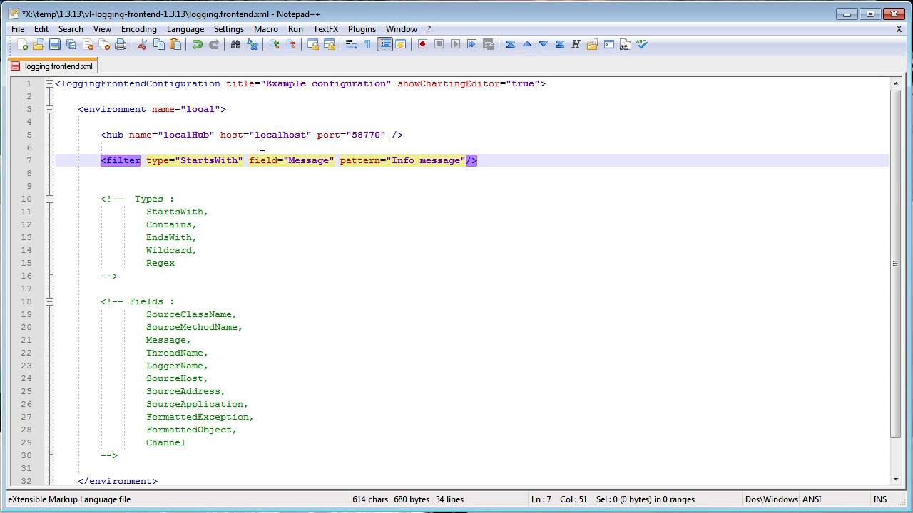
pyautogui.press('Down')
pyautogui.press('Up')
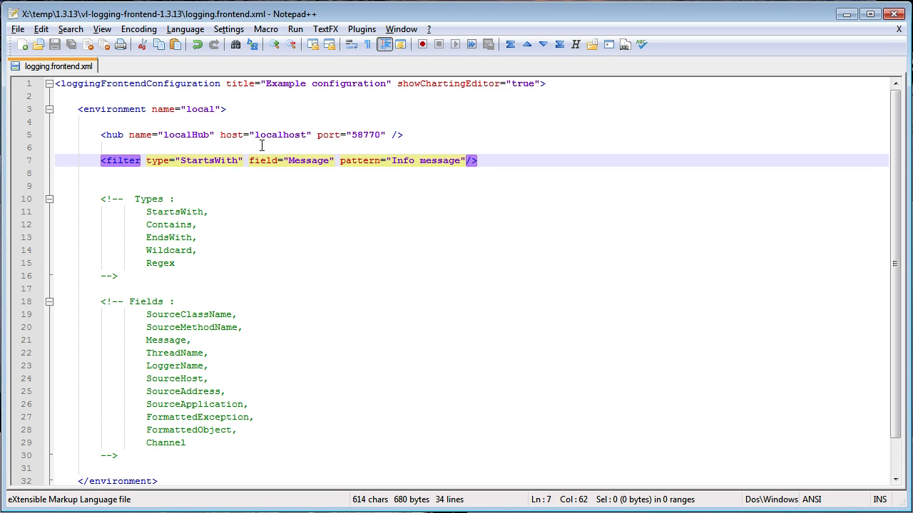
# - Switch to Logging Front End and exit it so the saved configuration is loaded on restart
pyautogui.hotkey('alt', 'Tab')
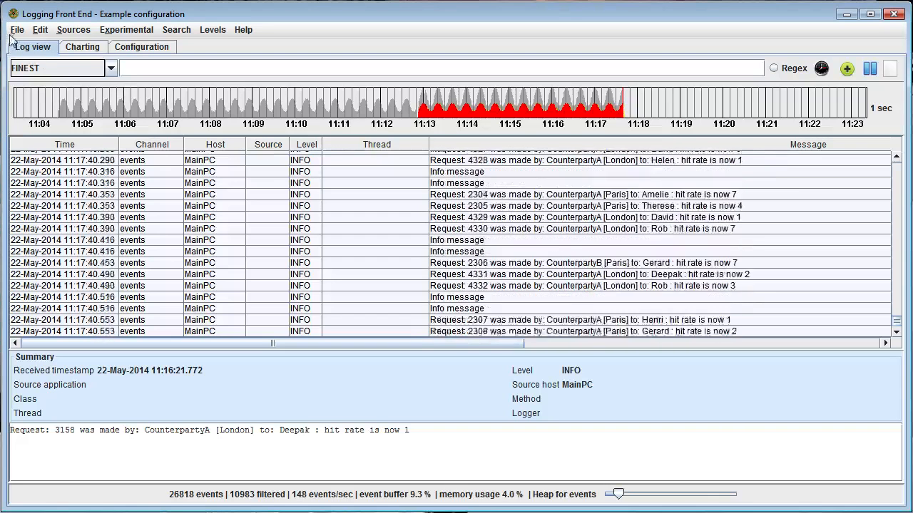
pyautogui.click(15, 30)
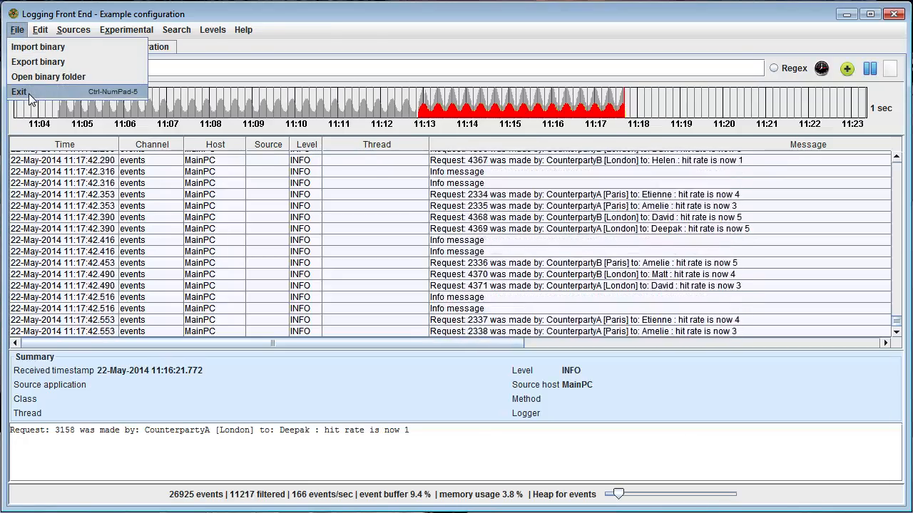
pyautogui.click(29, 95)
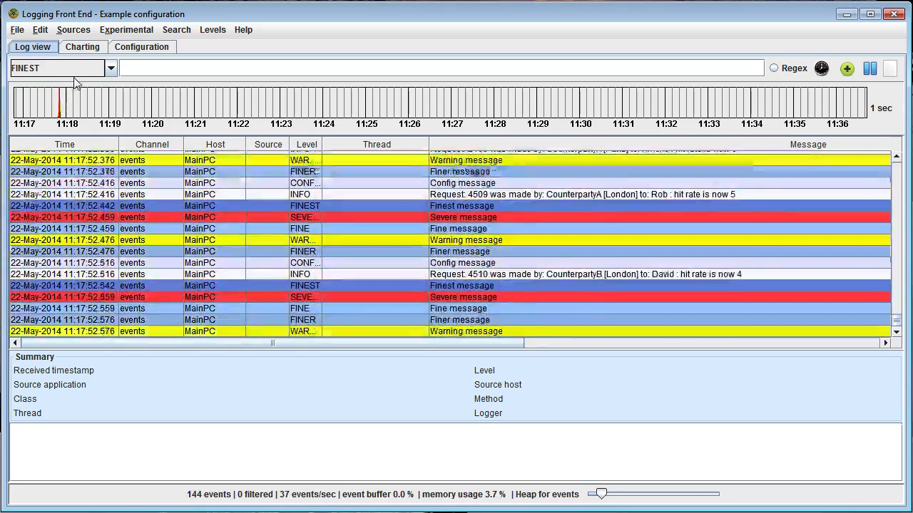
# - Limit the log view to INFO by disabling every other level, and select a log message to inspect its details
pyautogui.click(111, 67)
pyautogui.click(19, 190)
pyautogui.click(19, 172)
pyautogui.click(19, 155)
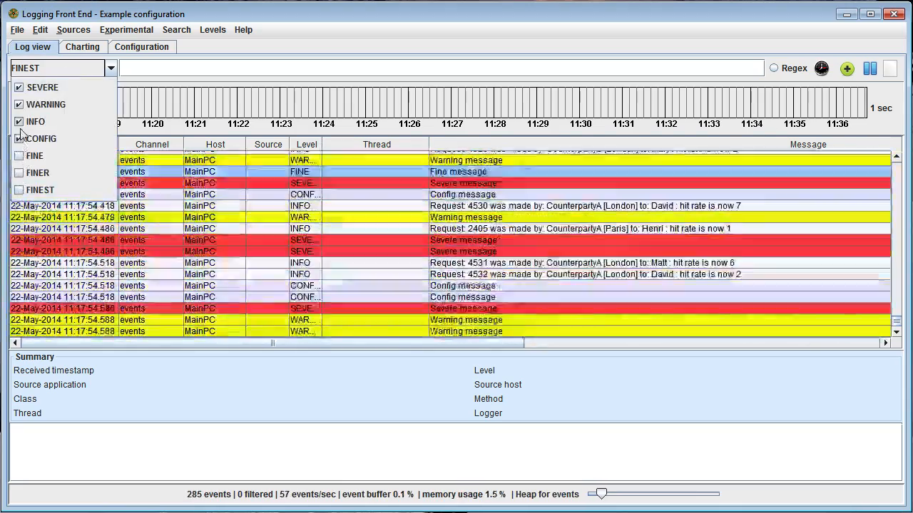
pyautogui.click(19, 138)
pyautogui.click(19, 104)
pyautogui.click(19, 87)
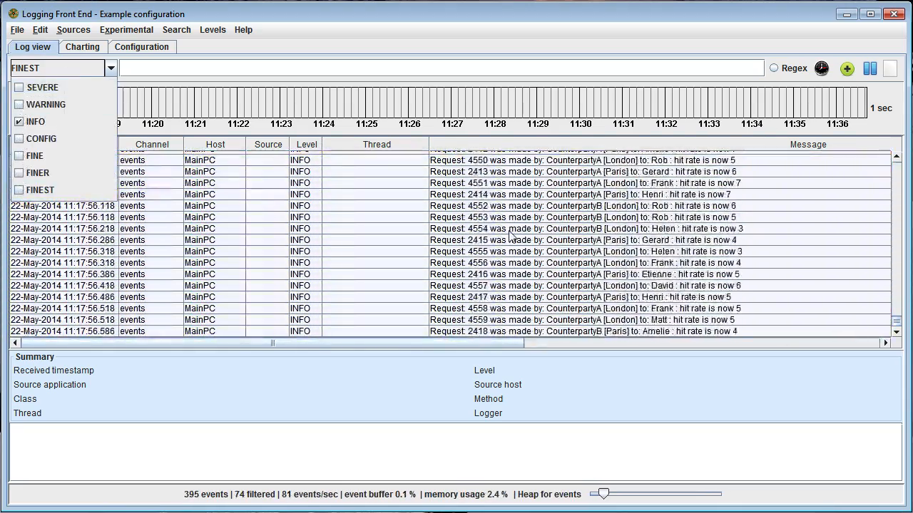
pyautogui.click(532, 243)
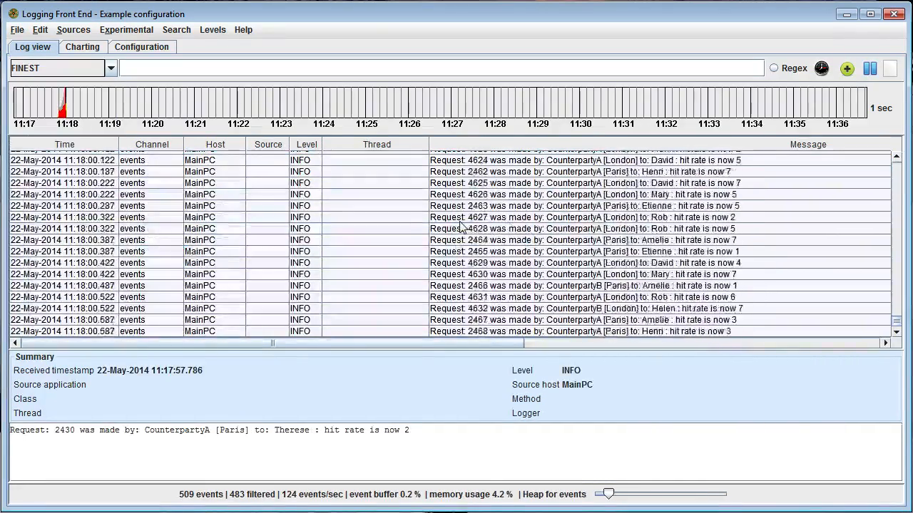
# - Display the Accepted requests charts and open the Charting Editor
pyautogui.click(66, 50)
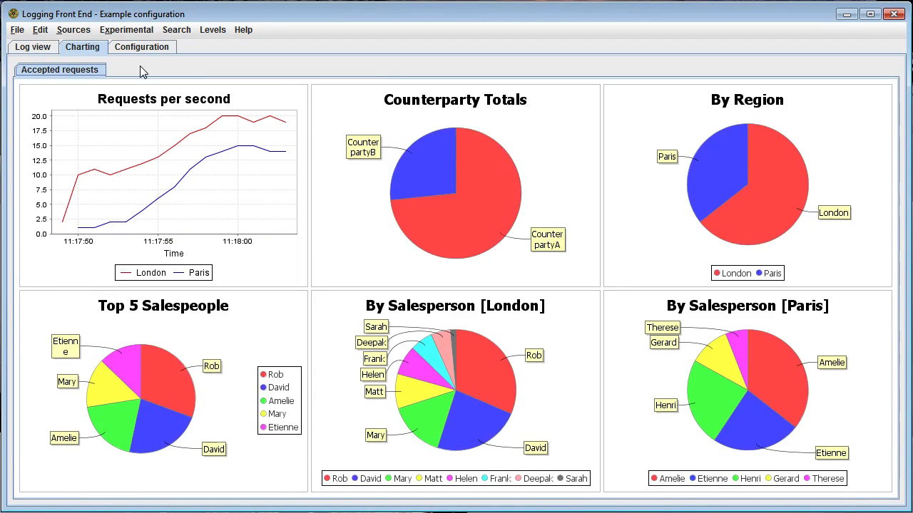
pyautogui.click(40, 30)
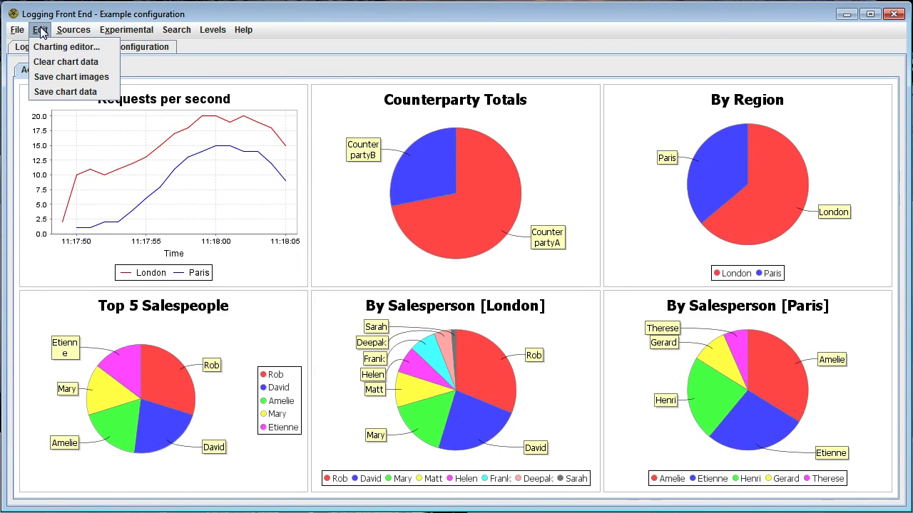
pyautogui.click(43, 46)
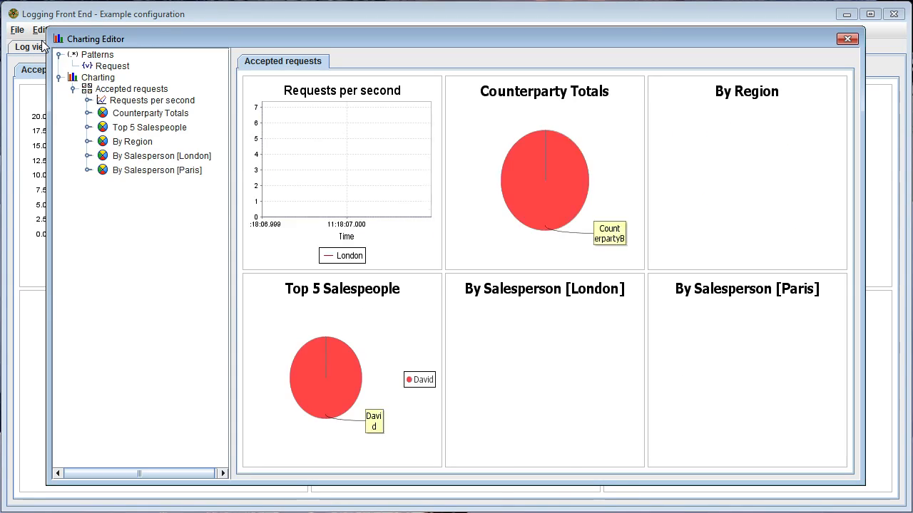
# - Expand the By Region and both By Salesperson charts, and examine the filter settings of the By Salesperson [Paris] series
pyautogui.click(88, 170)
pyautogui.click(88, 155)
pyautogui.click(88, 141)
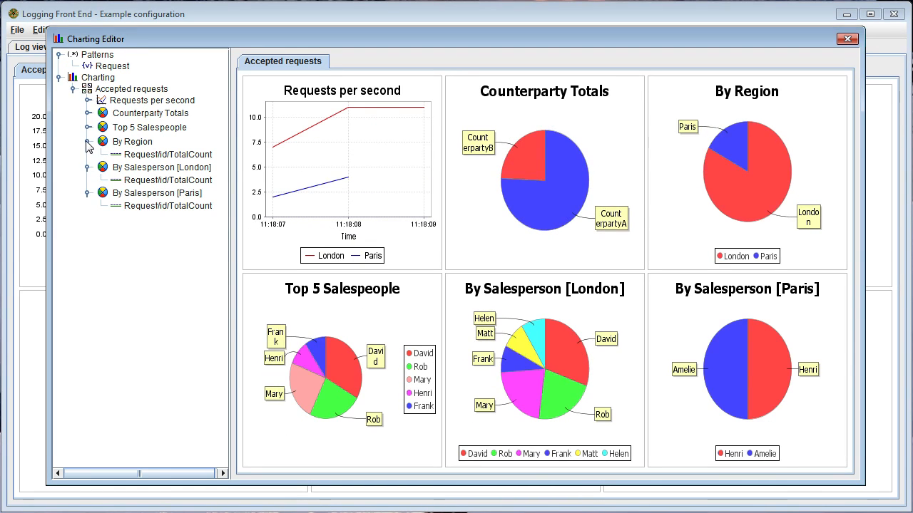
pyautogui.click(148, 206)
pyautogui.doubleClick(148, 207)
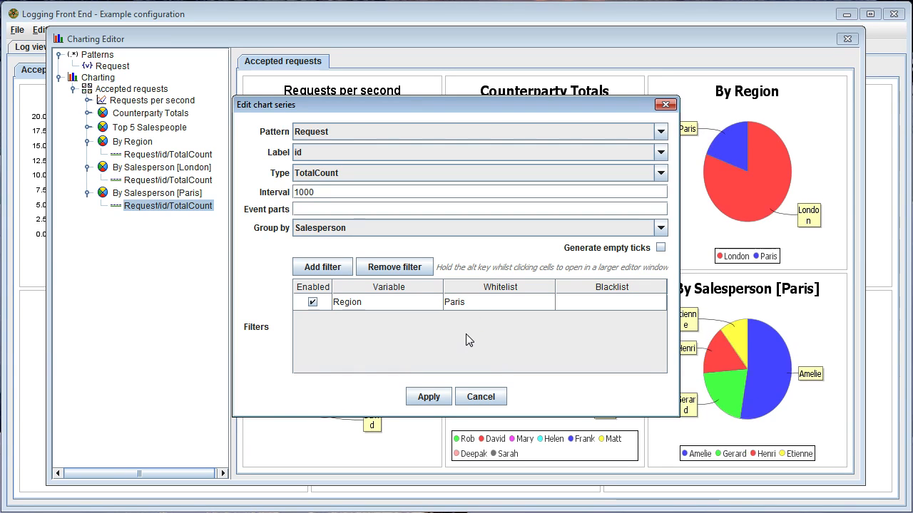
pyautogui.click(496, 403)
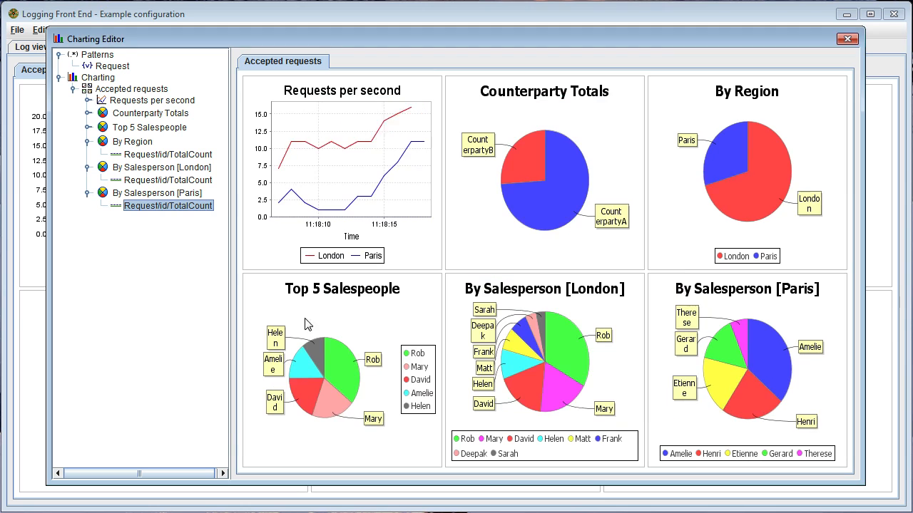
# - Copy the filters of the By Salesperson [Paris] series and paste them onto the Top 5 Salespeople series
pyautogui.rightClick(152, 212)
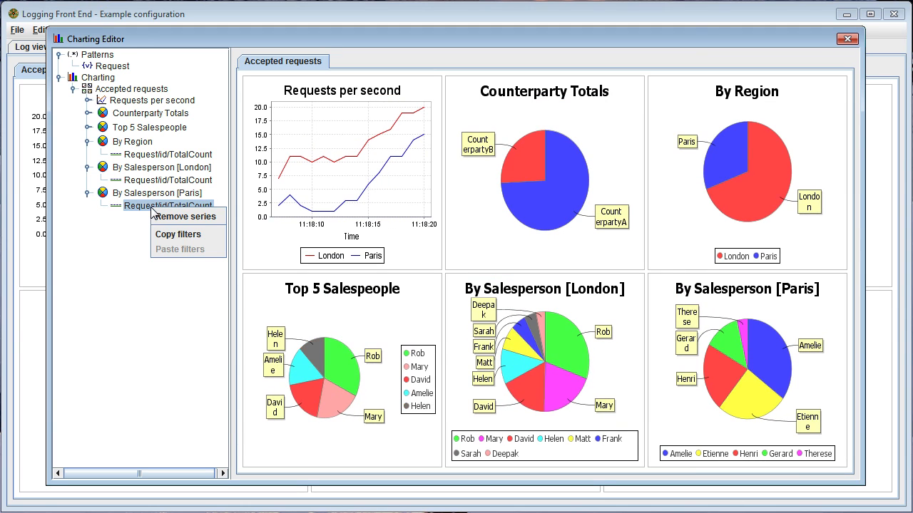
pyautogui.click(174, 238)
pyautogui.click(87, 127)
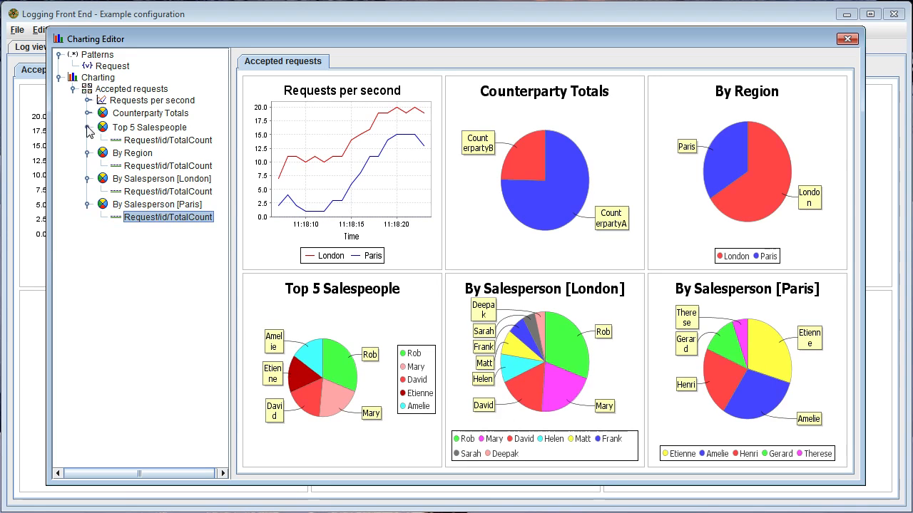
pyautogui.click(143, 139)
pyautogui.rightClick(141, 140)
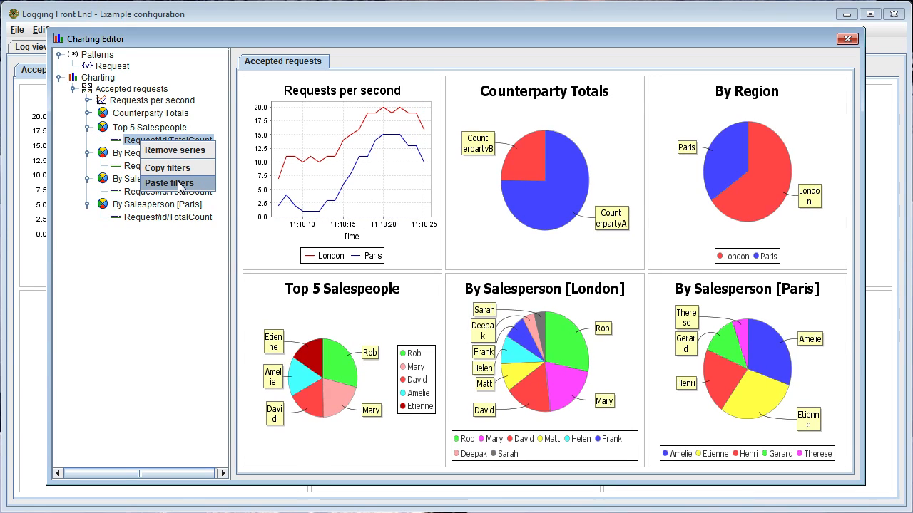
pyautogui.click(178, 184)
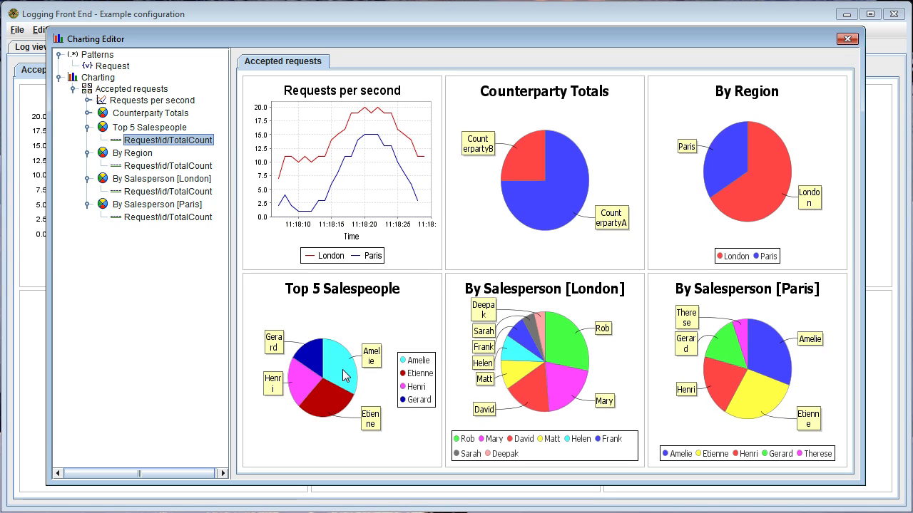
pyautogui.moveTo(345, 376)
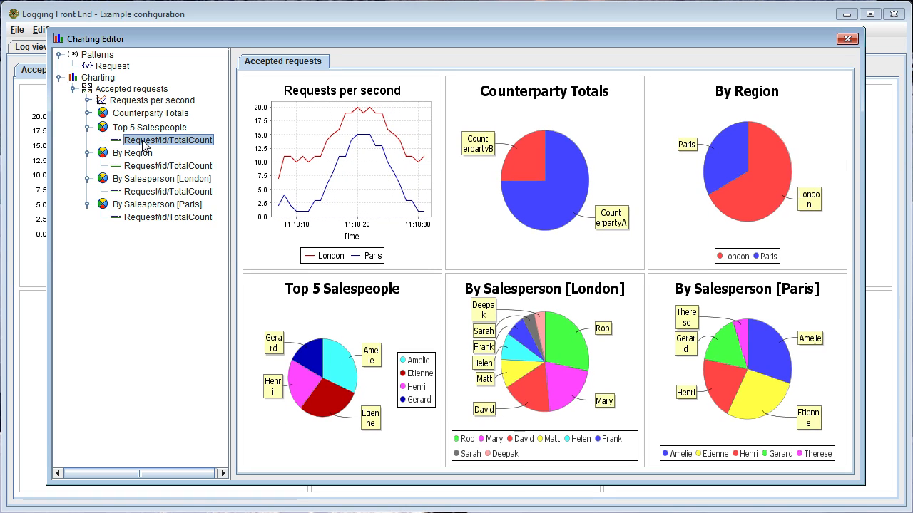
pyautogui.doubleClick(145, 140)
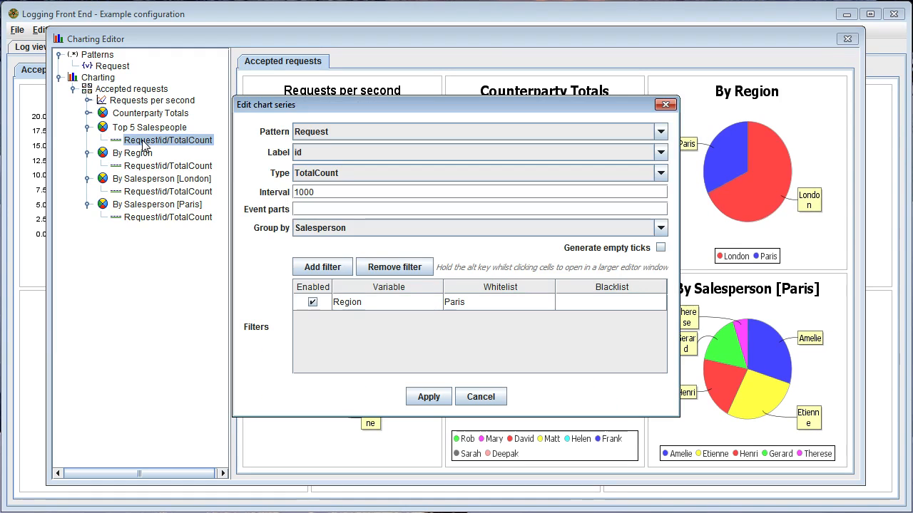
pyautogui.click(558, 303)
pyautogui.click(377, 265)
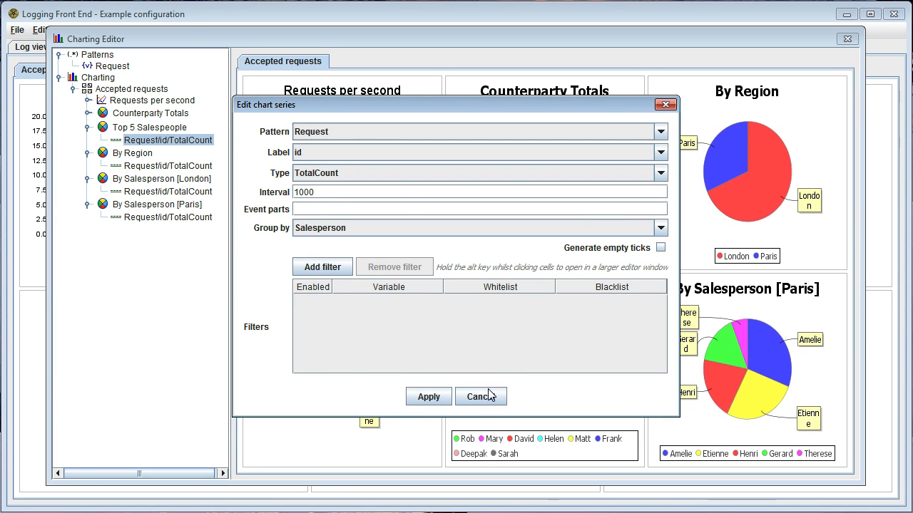
pyautogui.click(489, 396)
pyautogui.click(168, 219)
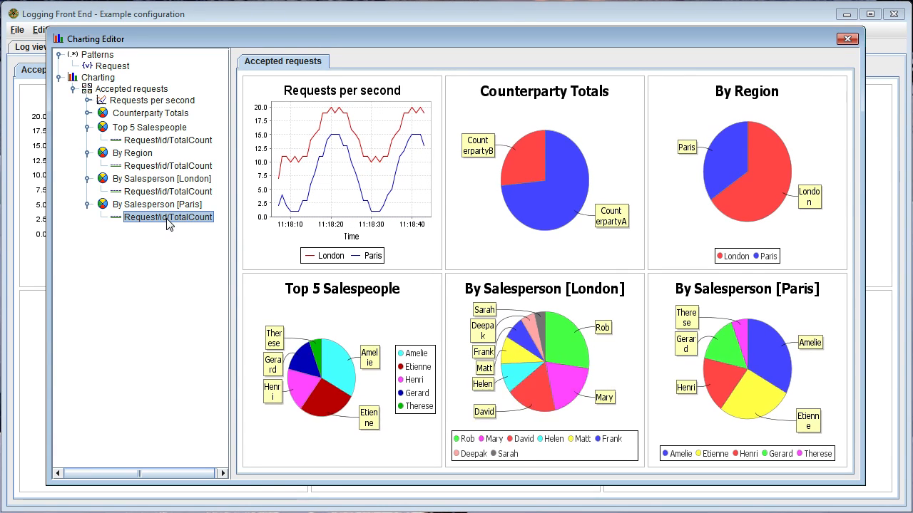
# - Remove the Region filter from the Top 5 Salespeople series, apply the change, and reopen the series to check its filter list
pyautogui.click(148, 142)
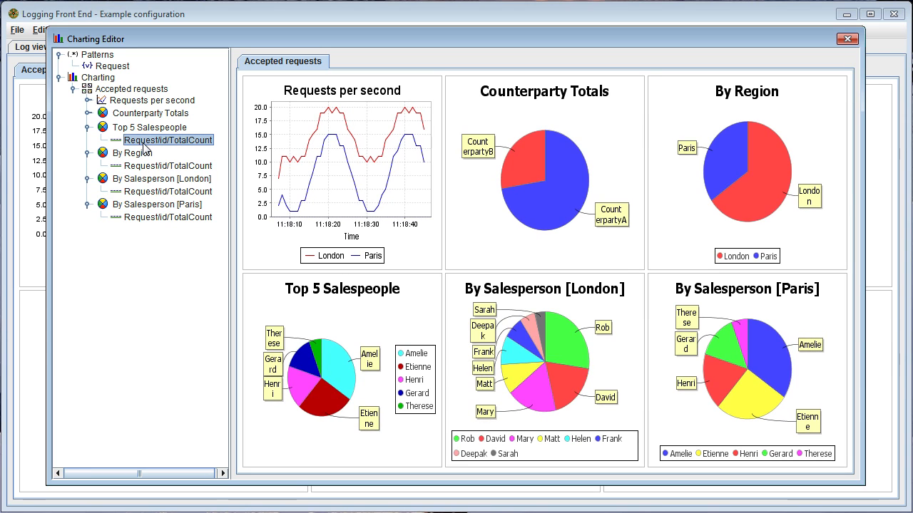
pyautogui.doubleClick(144, 142)
pyautogui.click(626, 303)
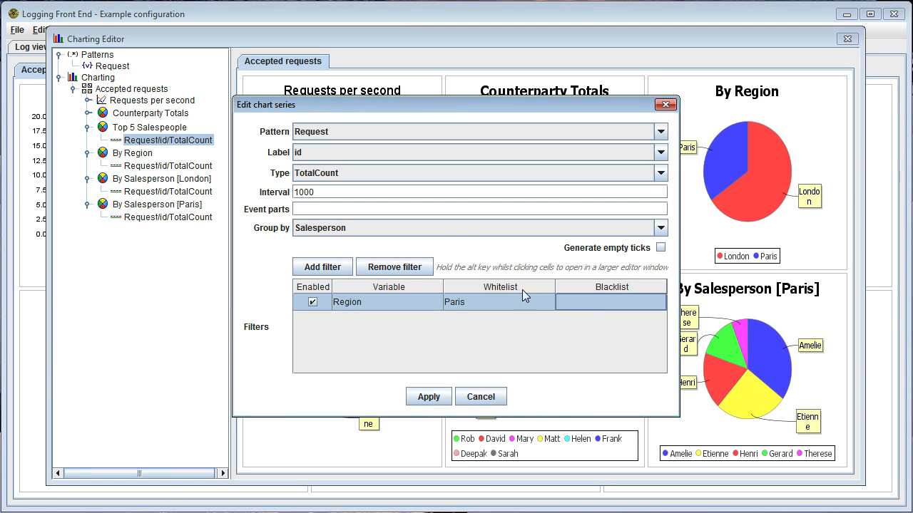
pyautogui.click(394, 268)
pyautogui.click(427, 397)
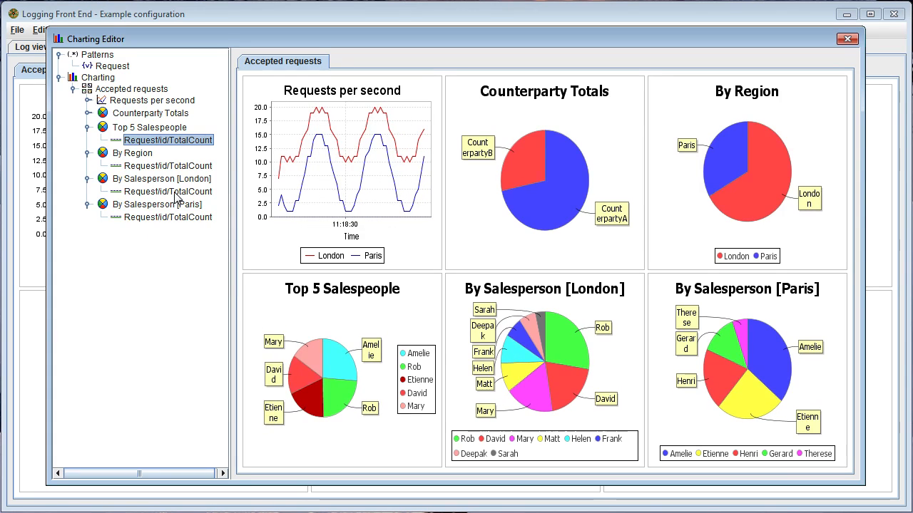
pyautogui.doubleClick(159, 142)
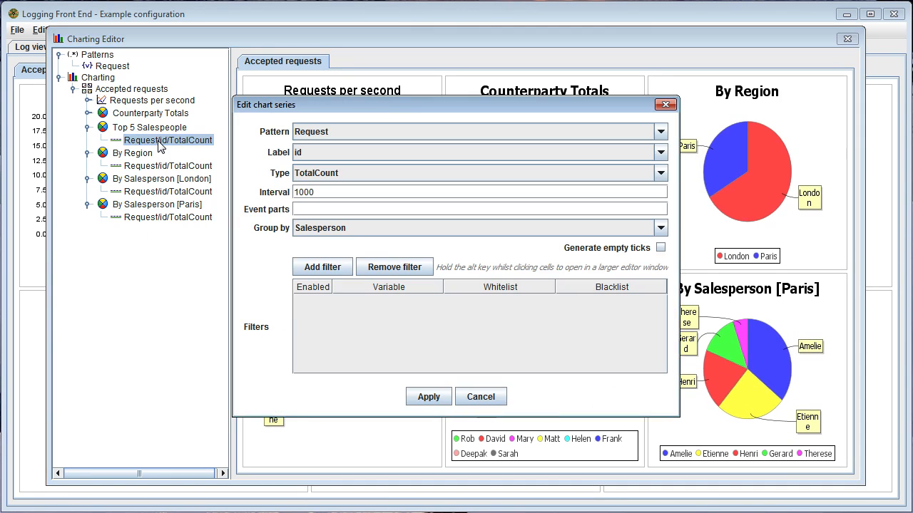
pyautogui.click(665, 105)
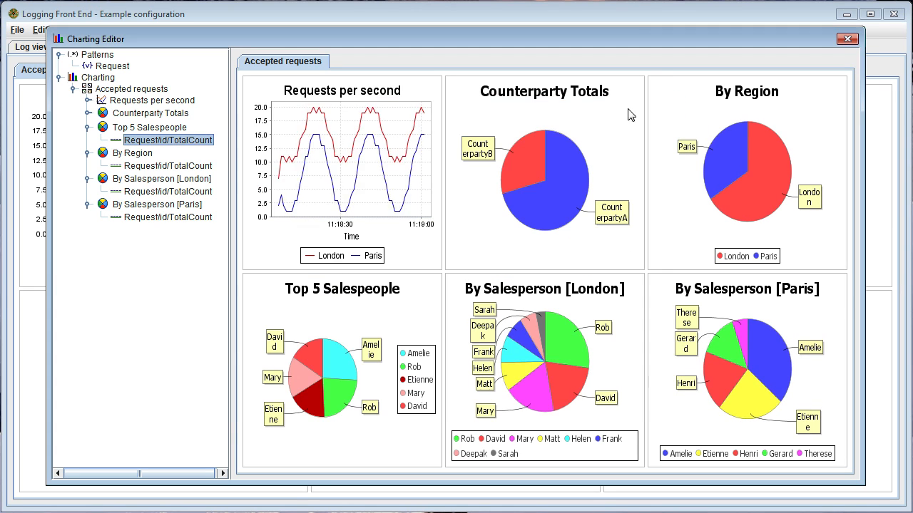
# - Set the Top 5 Salespeople chart to reset at 08:00
pyautogui.doubleClick(147, 127)
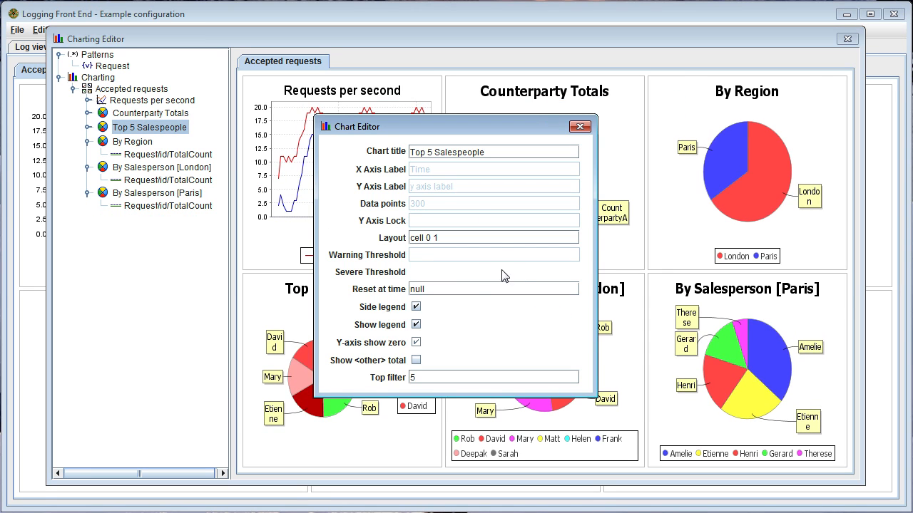
pyautogui.doubleClick(448, 289)
pyautogui.press('BackSpace')
pyautogui.moveTo(450, 127); pyautogui.dragTo(586, 126)
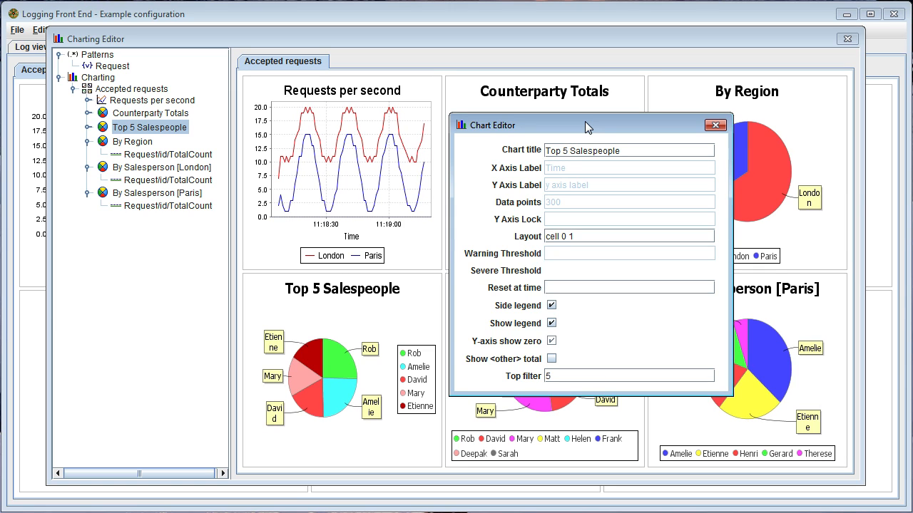
pyautogui.write('00')
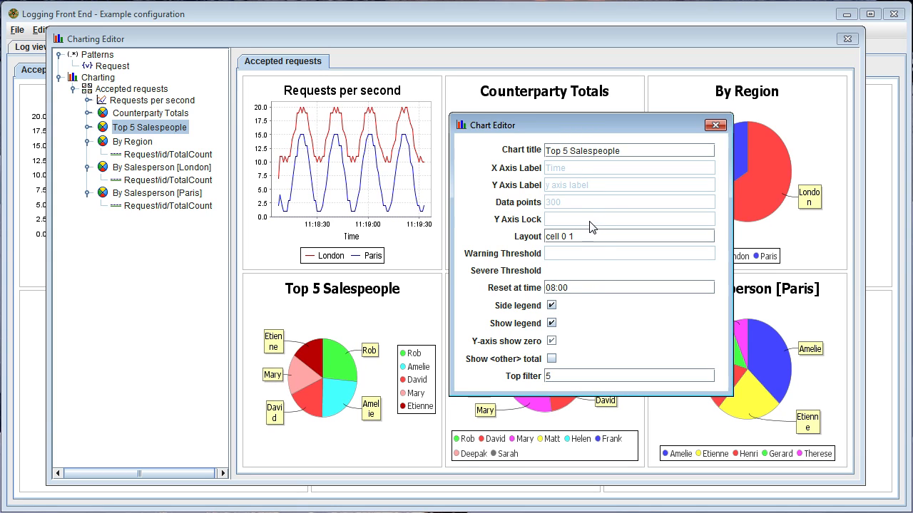
pyautogui.moveTo(591, 288); pyautogui.dragTo(551, 281)
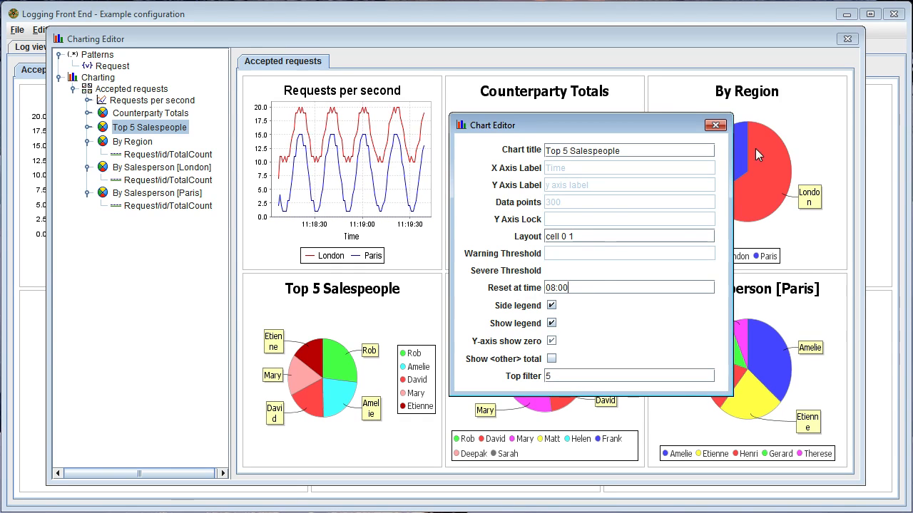
pyautogui.click(715, 129)
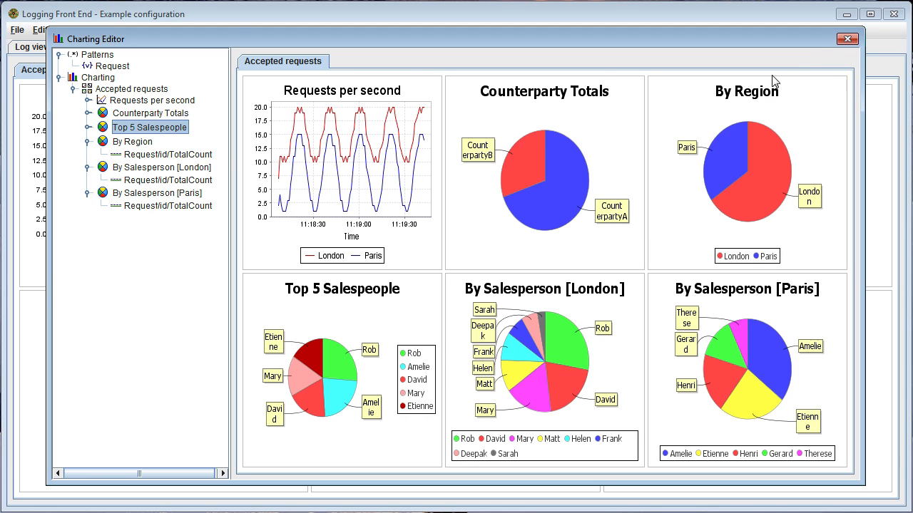
# - Close the Charting Editor, set showChartingEditor to "false" in logging.frontend.xml in Notepad++, and save the file
pyautogui.click(852, 40)
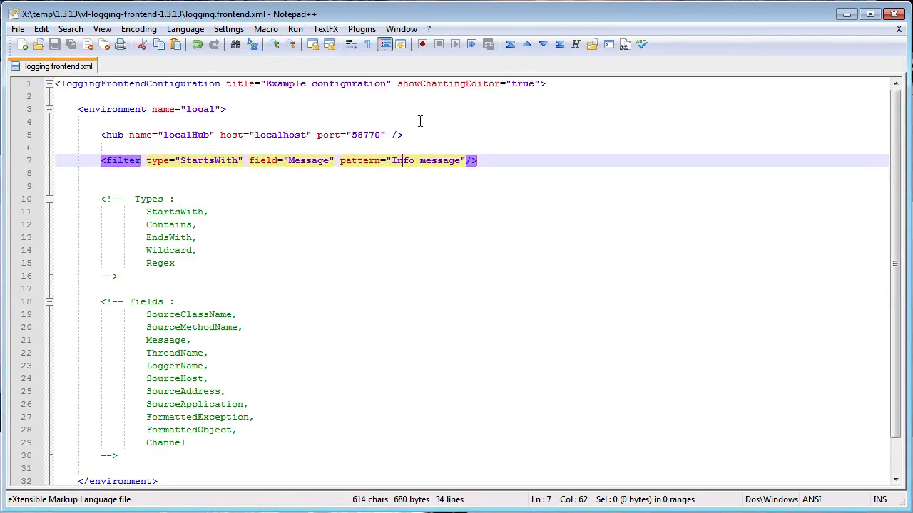
pyautogui.click(403, 93)
pyautogui.moveTo(397, 85); pyautogui.dragTo(527, 85)
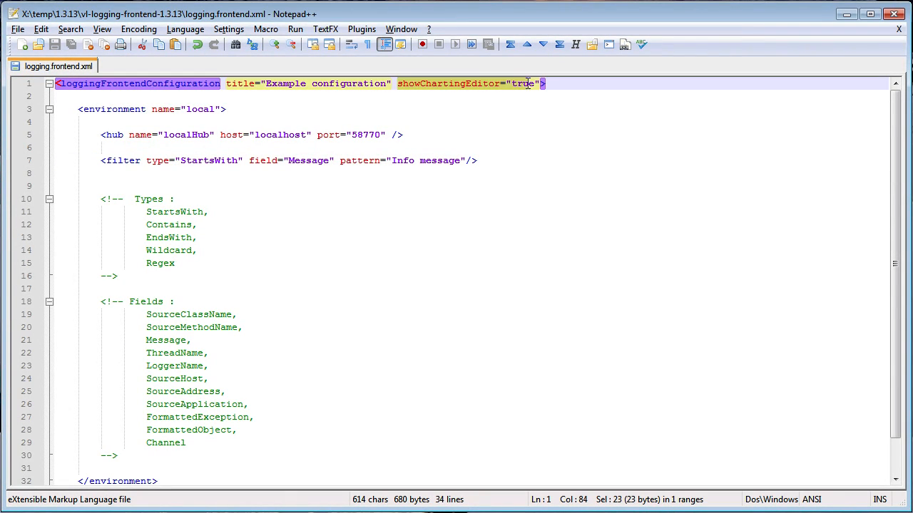
pyautogui.press('Right')
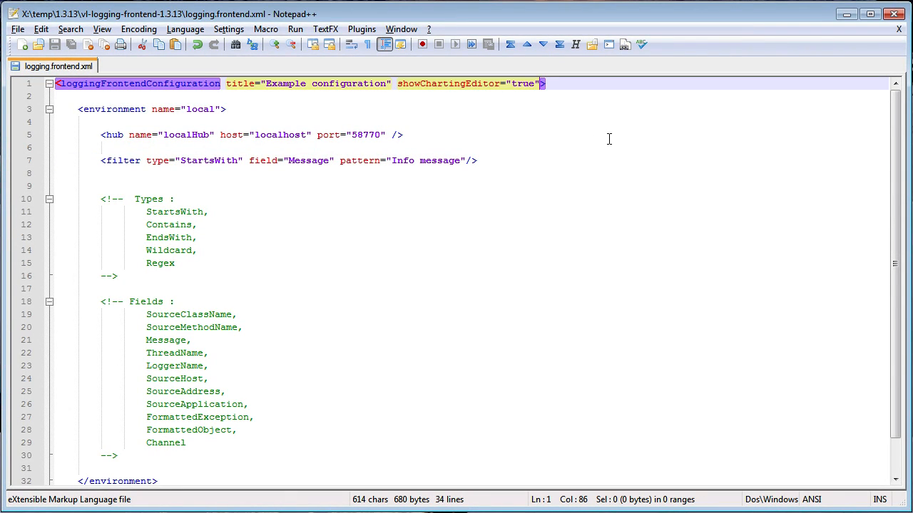
pyautogui.press('BackSpace')
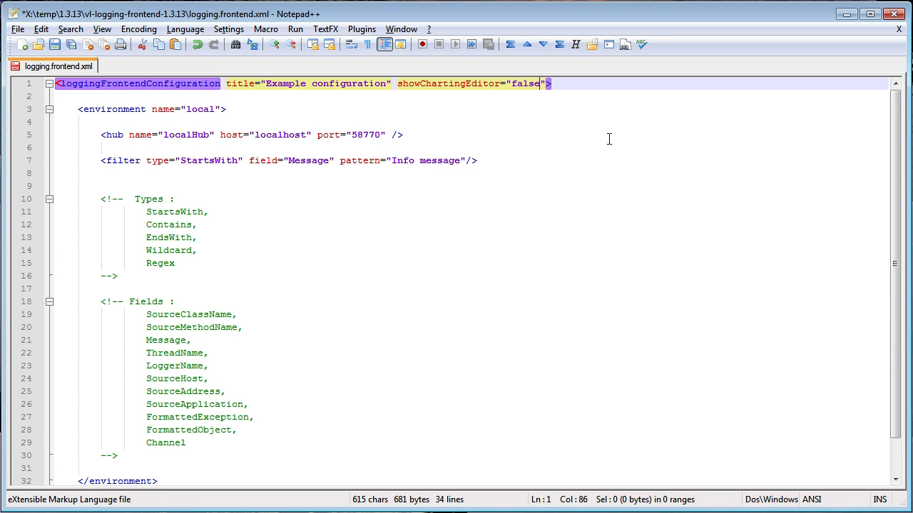
pyautogui.hotkey('ctrl', 's')
# - Return to Logging Front End and exit it to apply the changed showChartingEditor setting on restart
pyautogui.hotkey('alt', 'Tab')
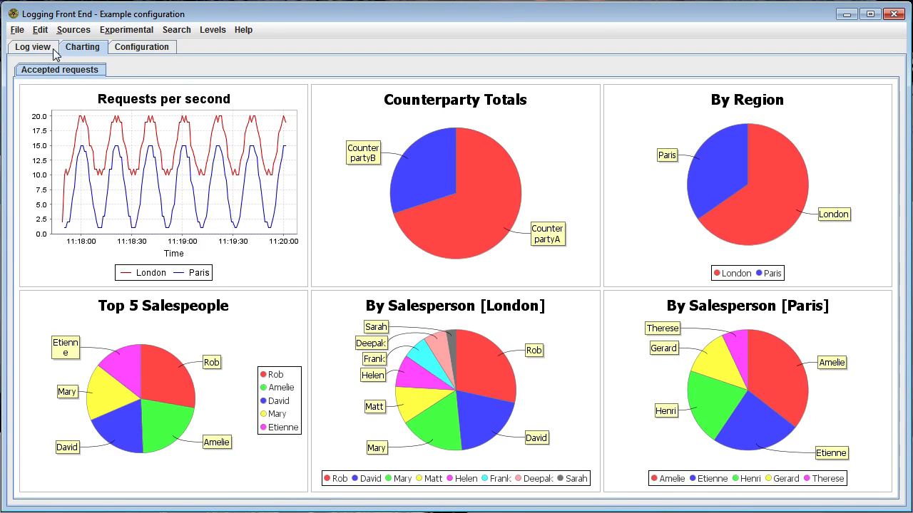
pyautogui.click(17, 29)
pyautogui.click(21, 89)
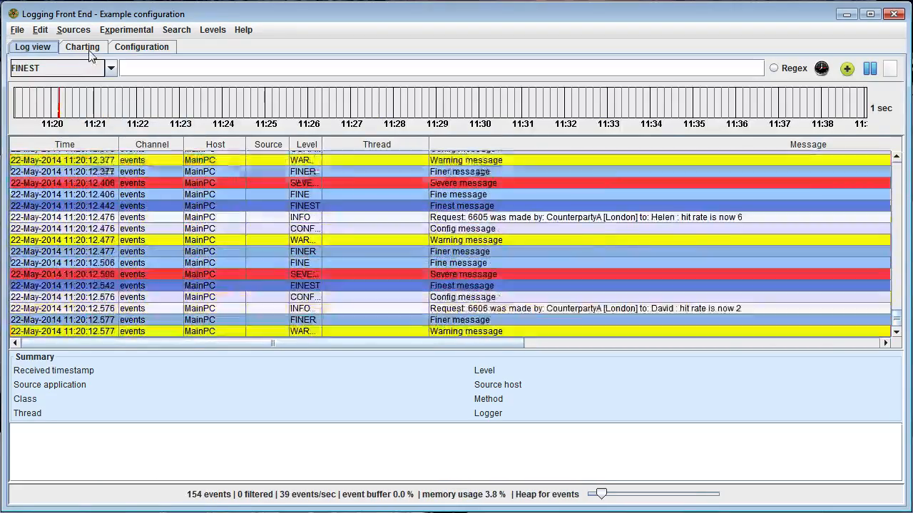
# - Display the charts, check whether the edit commands still offer the Charting Editor, and inspect the CounterpartyA slice in Counterparty Totals
pyautogui.click(85, 47)
pyautogui.click(42, 31)
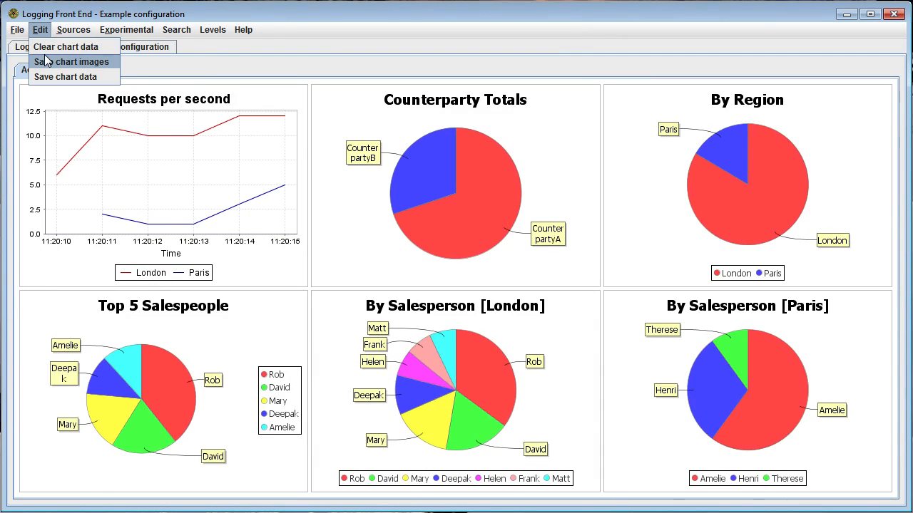
pyautogui.click(395, 70)
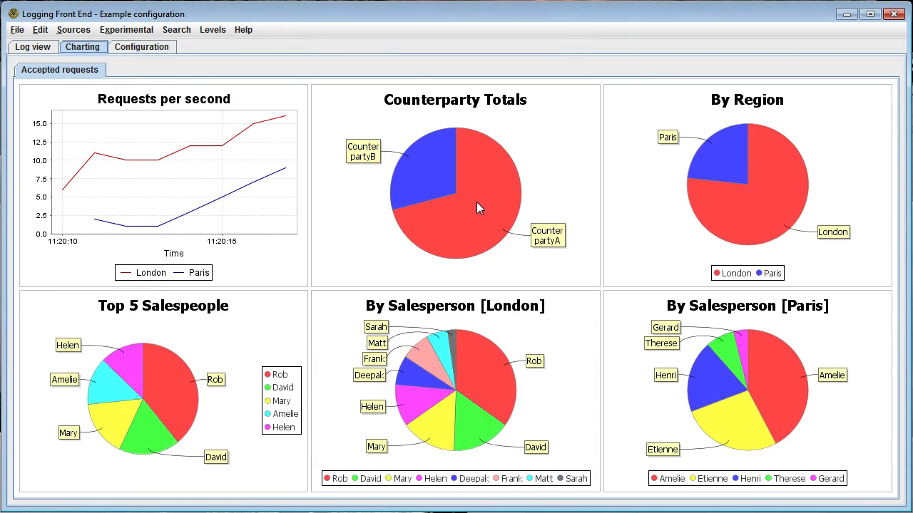
pyautogui.moveTo(477, 202)
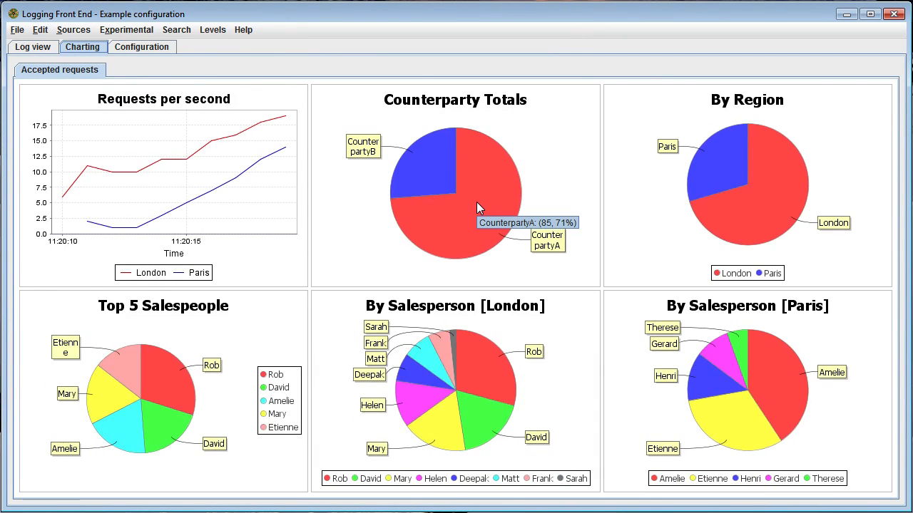